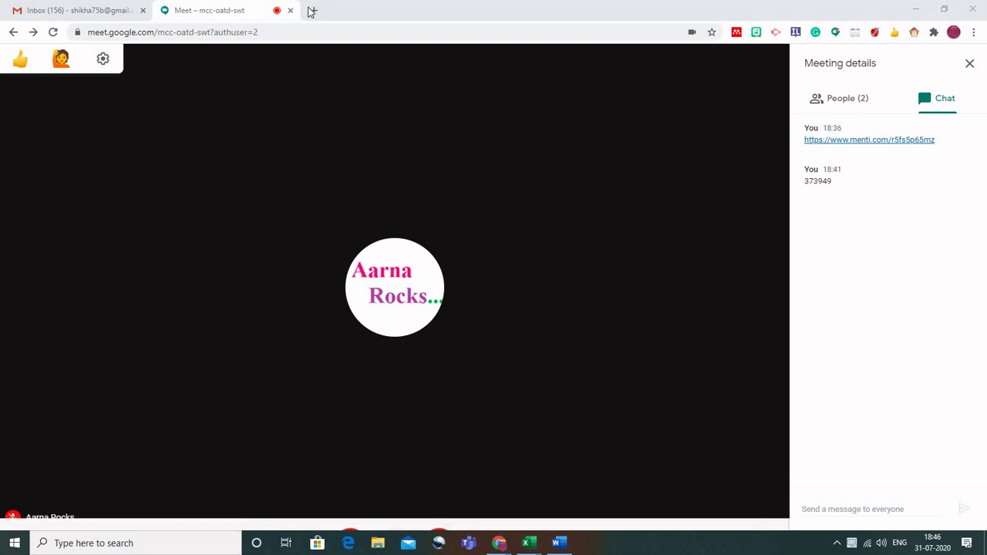
- Search Google for 'meet attendance' in a new Chrome tab
click(314, 10)
text(meet)
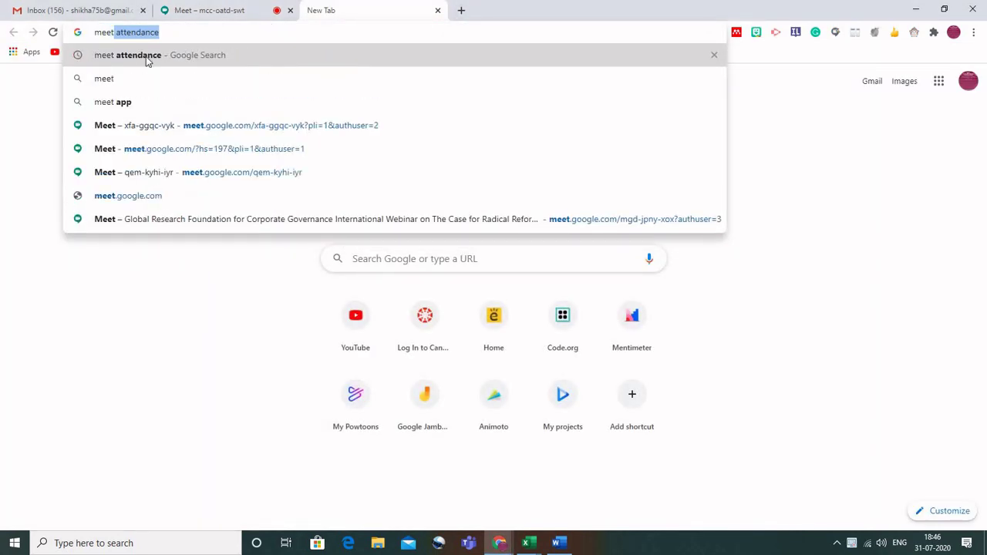
click(146, 57)
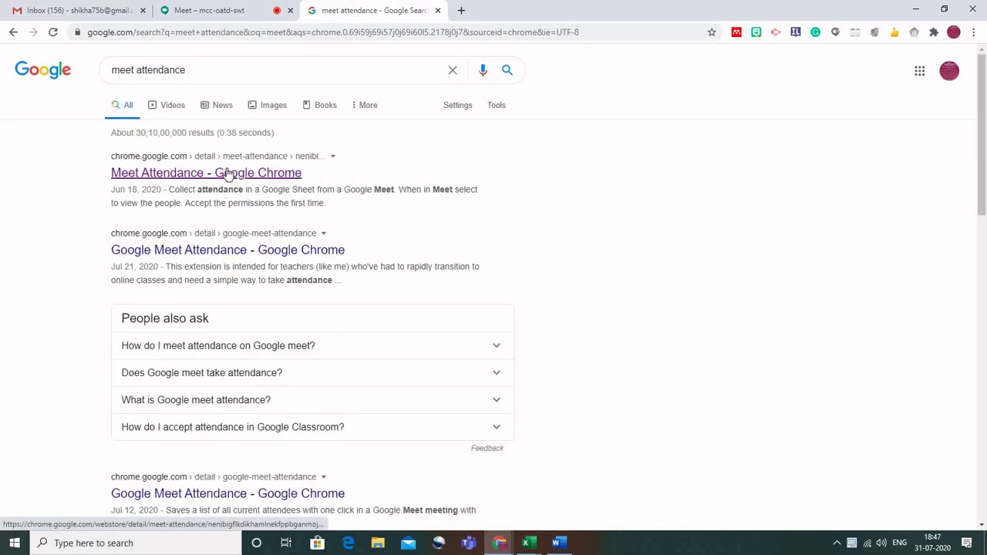
- View the already-installed Meet Attendance extension's Web Store page, then close that tab
click(147, 171)
click(204, 176)
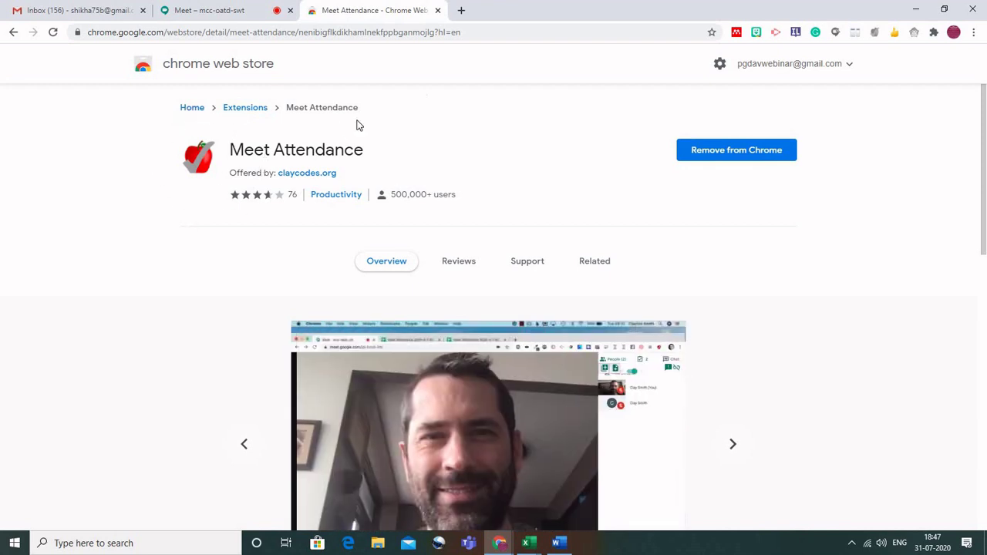
click(437, 11)
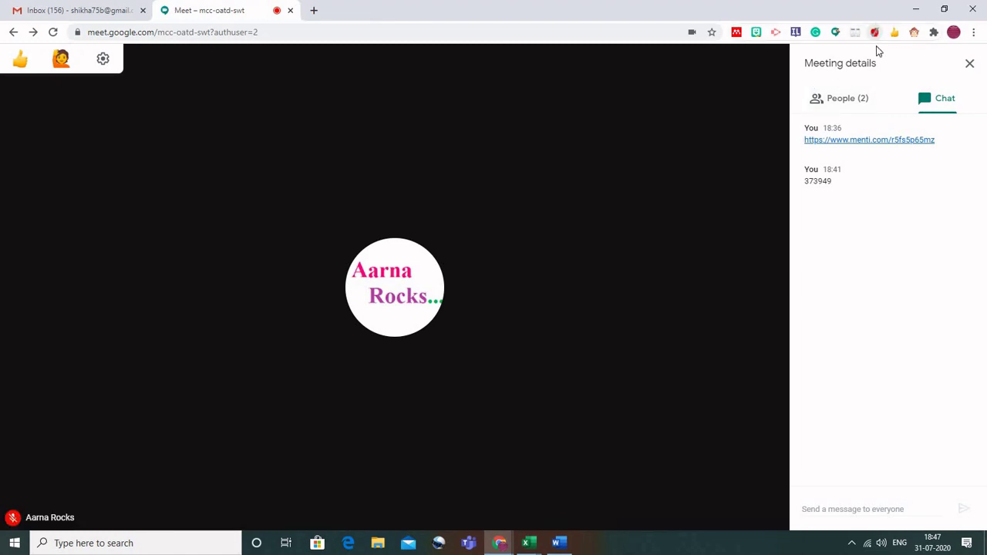
click(934, 33)
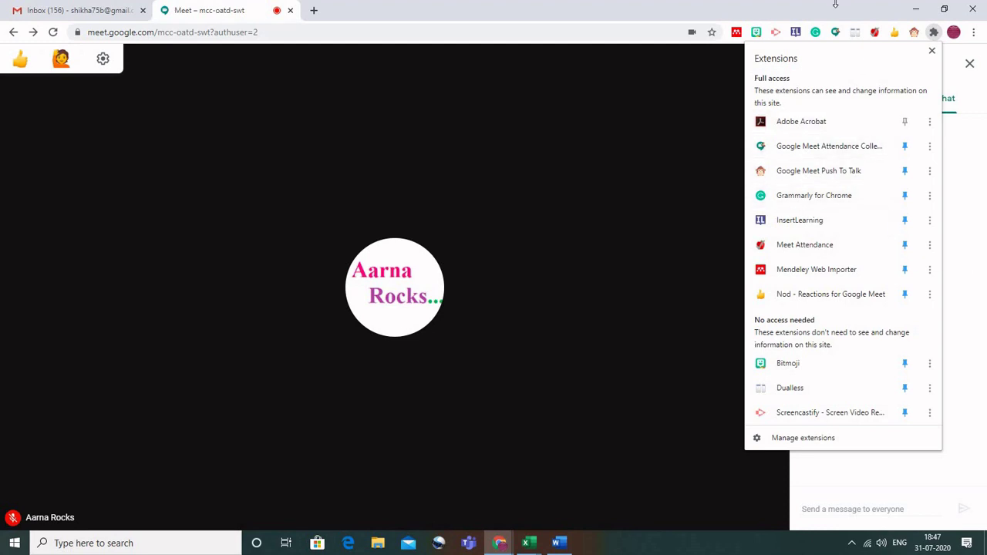
click(835, 4)
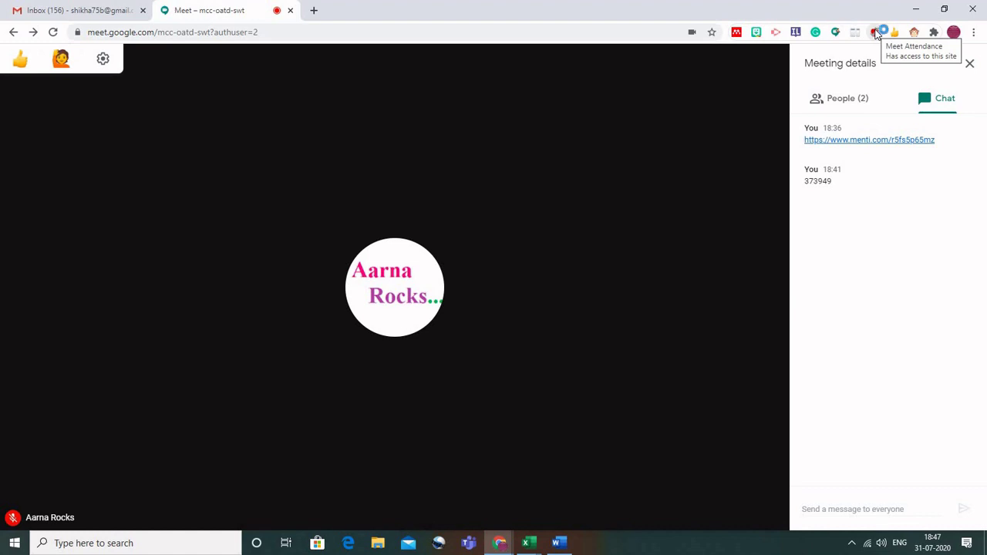
- Show the People list of two participants and dismiss the Meet Attendance account chooser
click(850, 107)
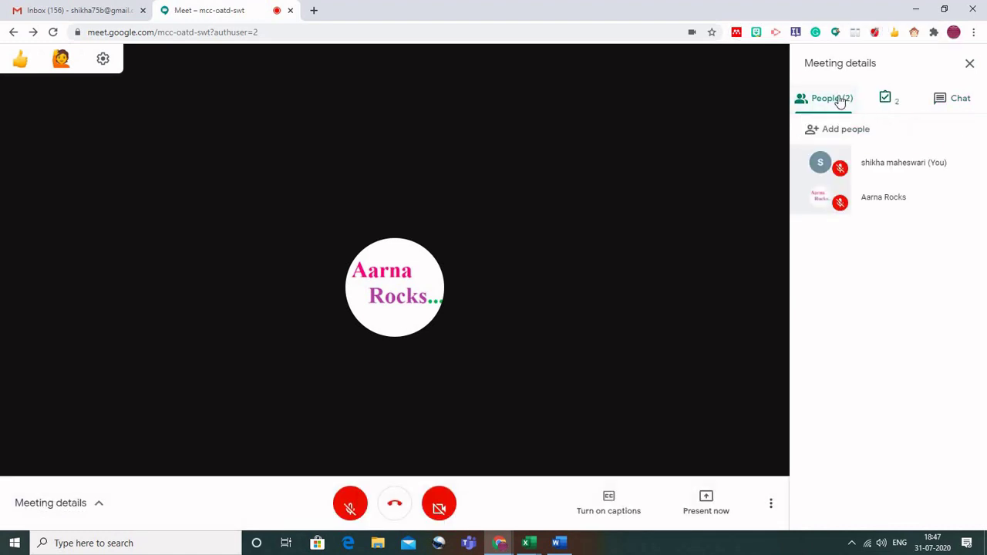
click(887, 100)
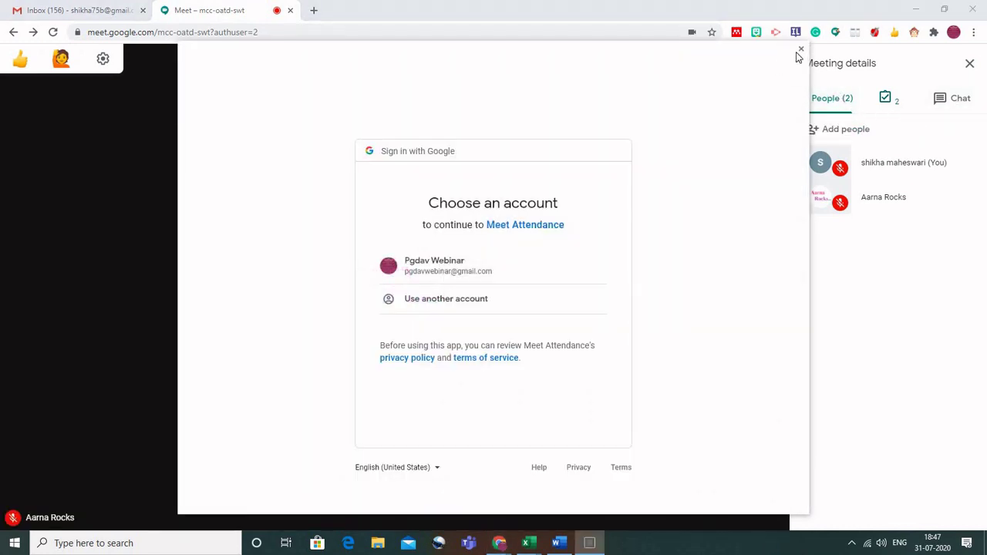
click(801, 51)
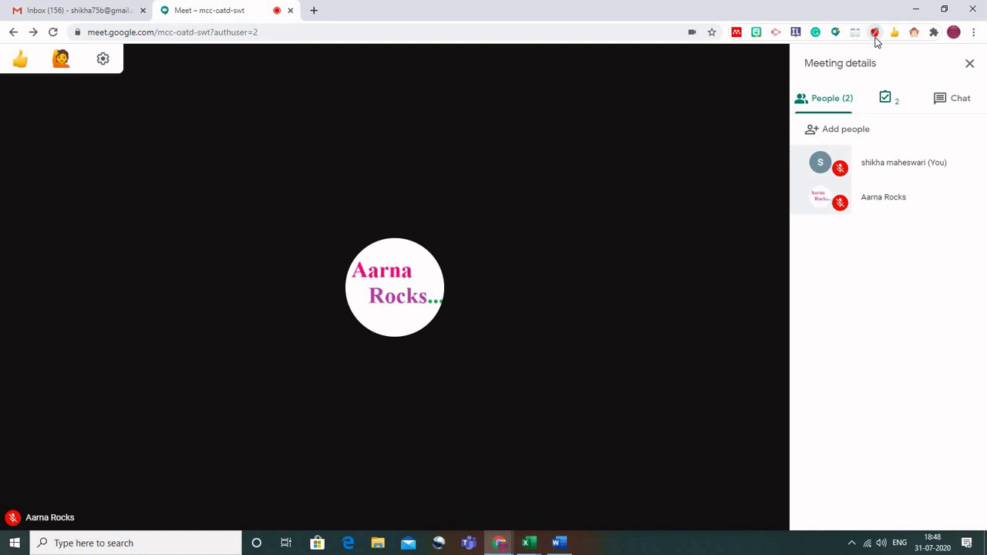
- Reveal the Meet Attendance controls through the attendance checklist tab in Meeting details
click(815, 98)
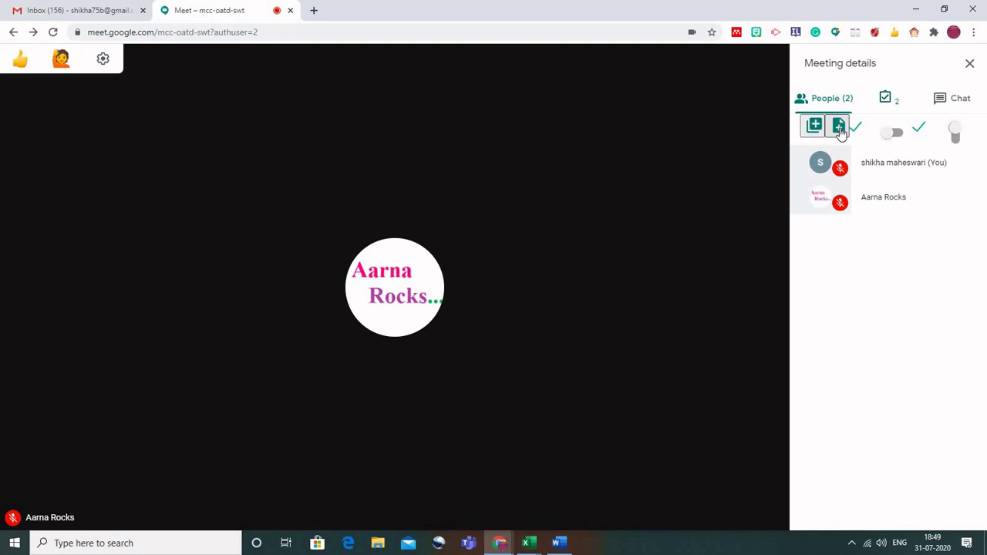
- Start a new attendance sheet, sign in with a different Google account's e-mail, and allow Drive access
click(838, 126)
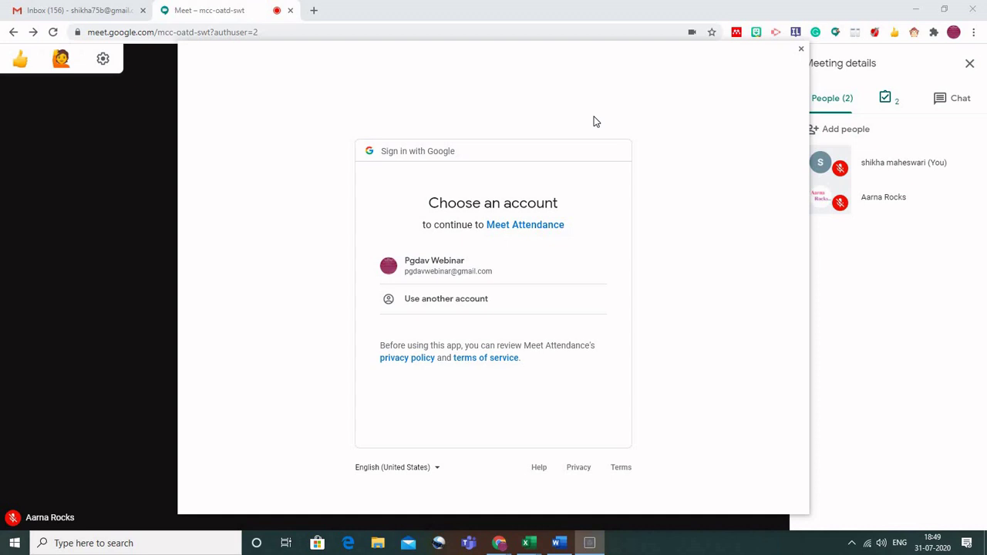
click(452, 306)
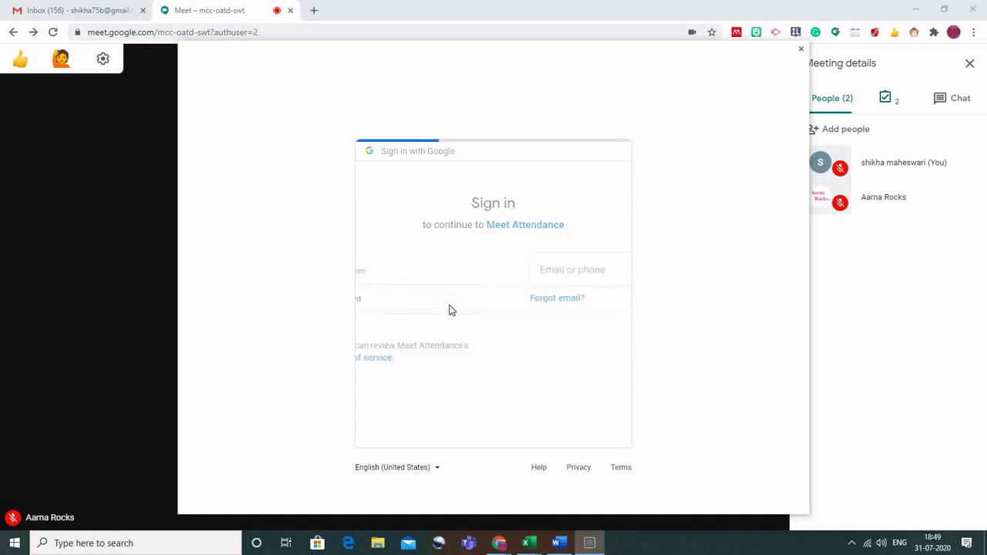
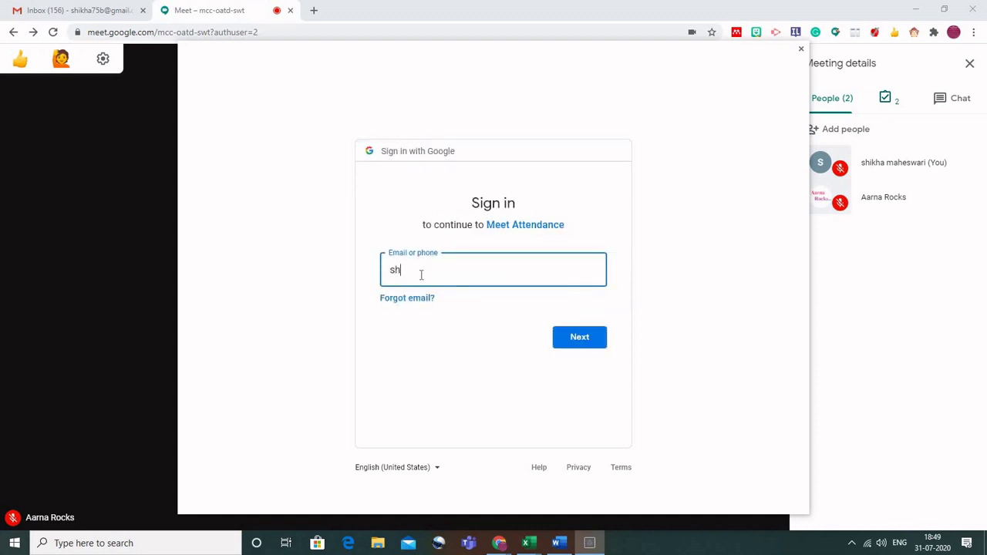
click(574, 331)
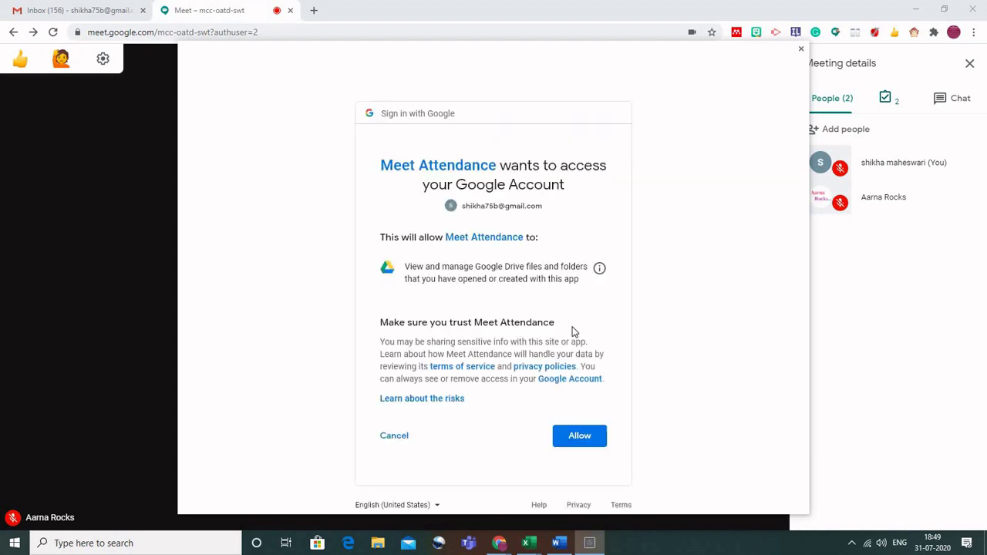
click(578, 436)
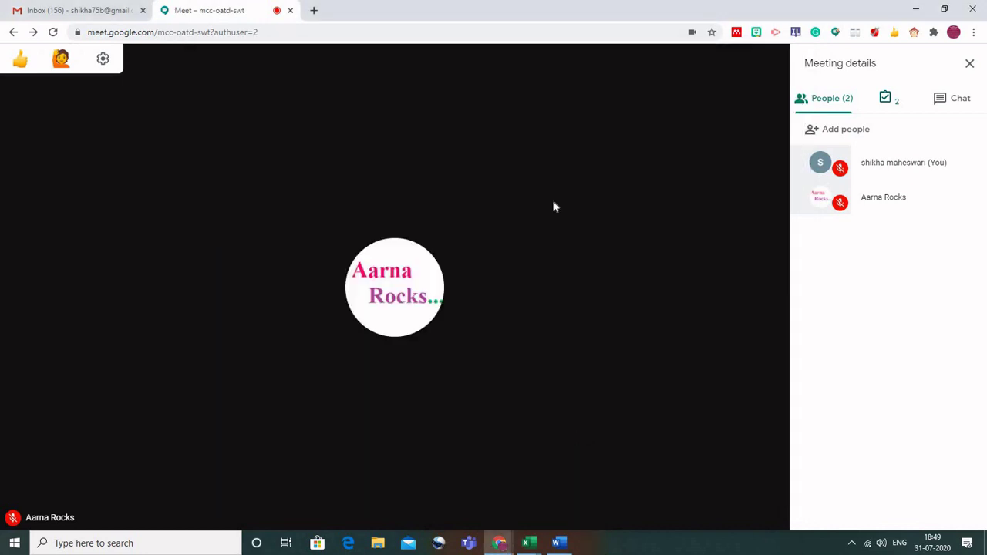
mouse_move(635, 175)
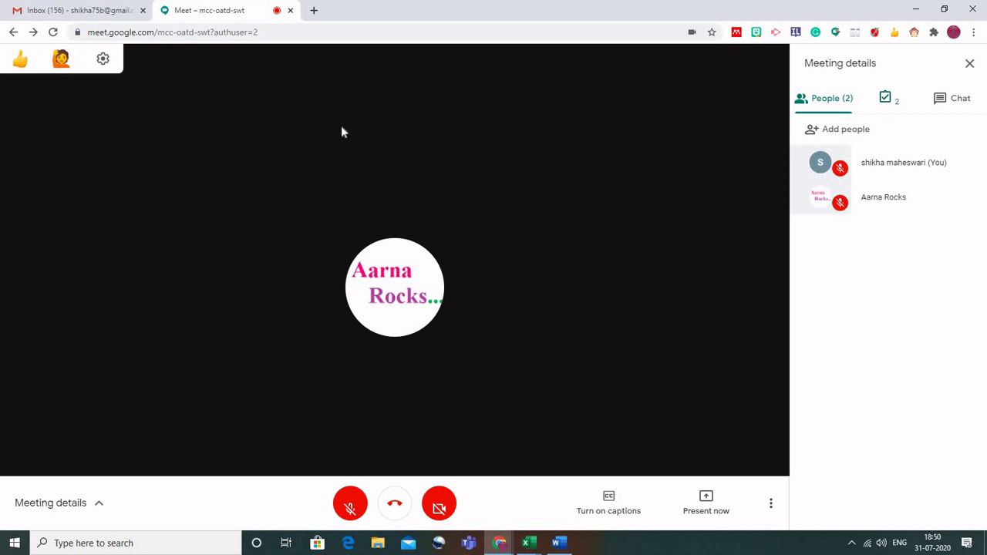
- From the Gmail tab, launch Google Sheets through the Google apps grid
click(83, 7)
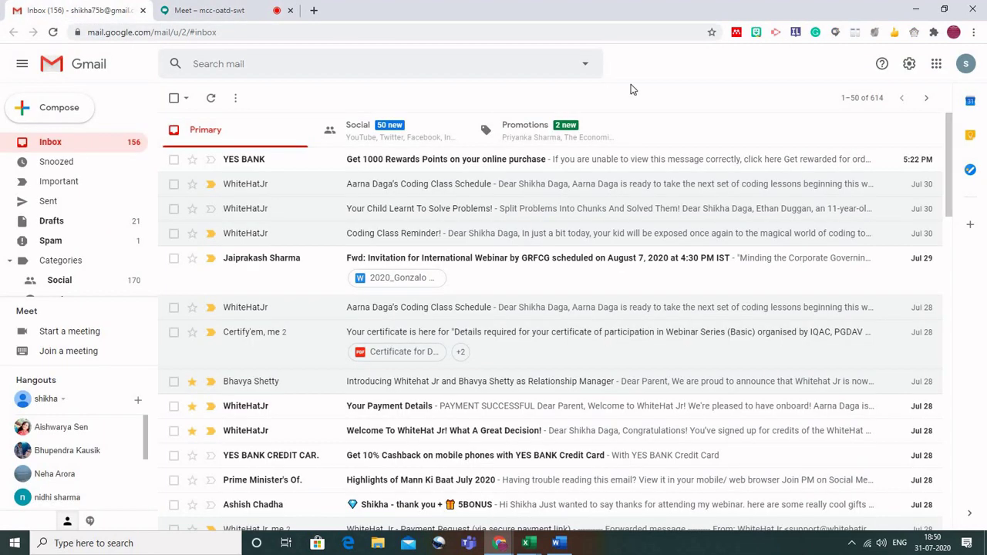
click(936, 64)
scroll(891, 235, down, 2)
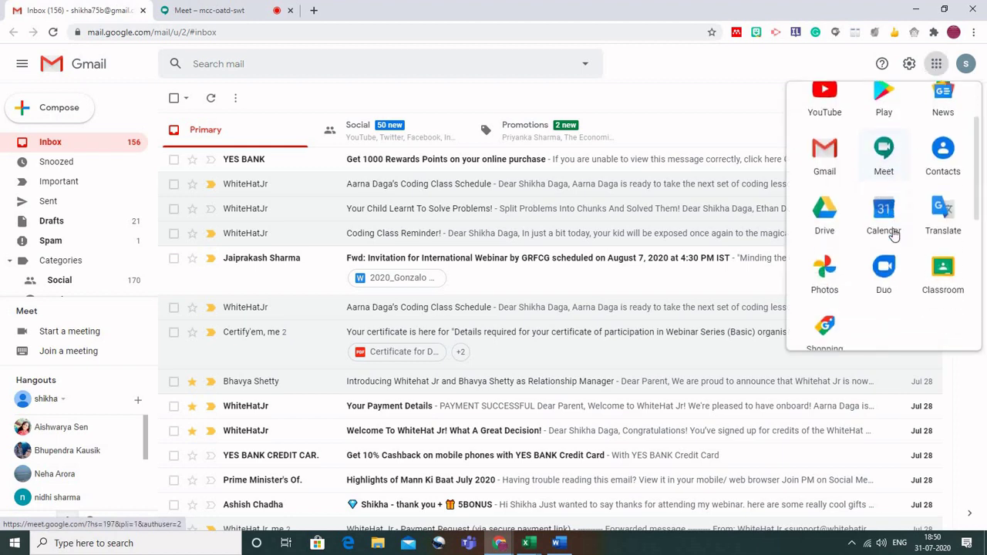
scroll(892, 236, down, 3)
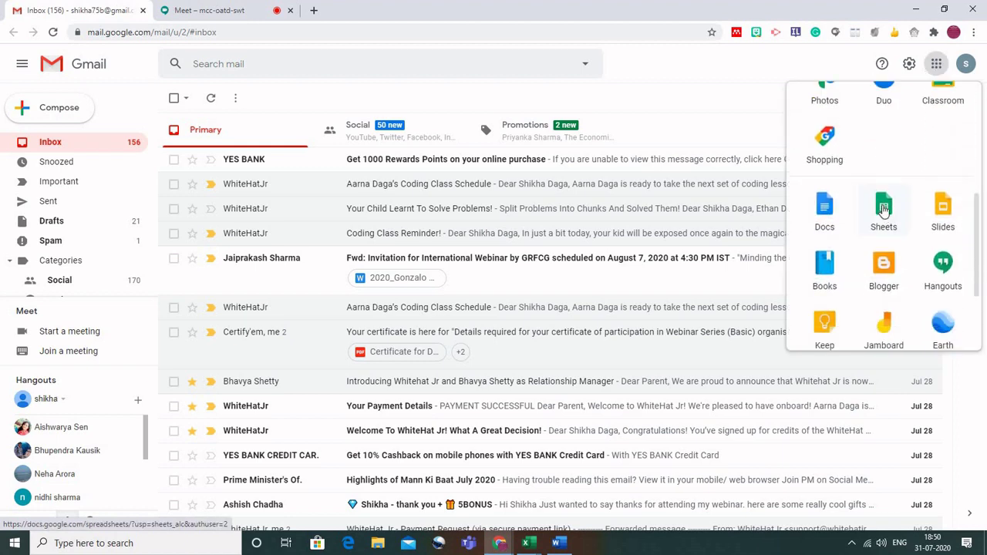
click(883, 208)
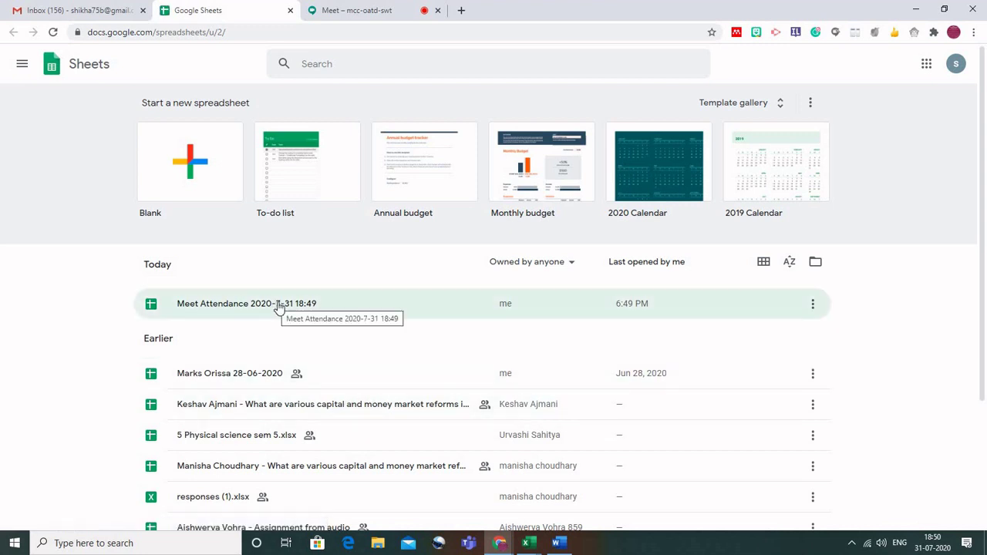
- Open the 'Meet Attendance 2020-7-31 18:49' sheet, then log both participants at 18:51
click(279, 305)
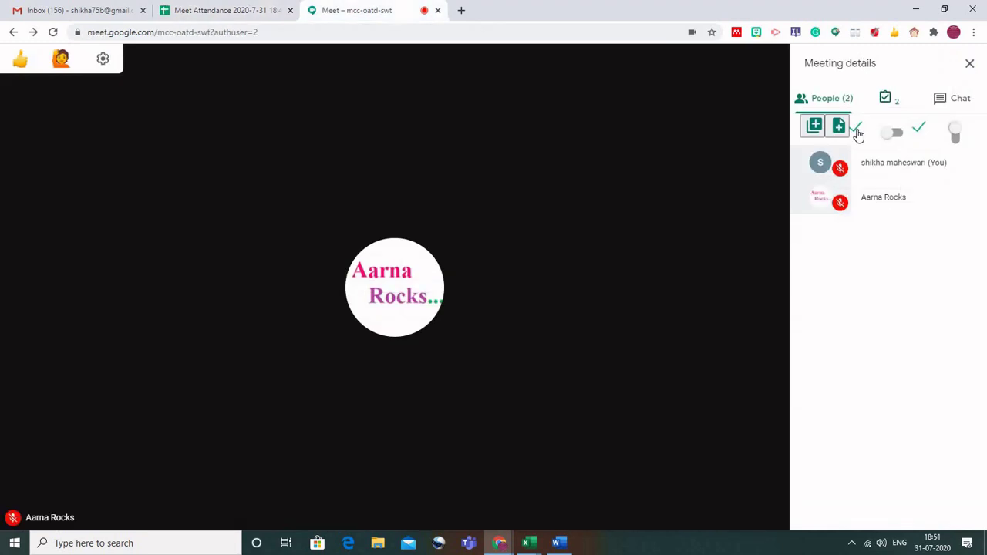
click(856, 128)
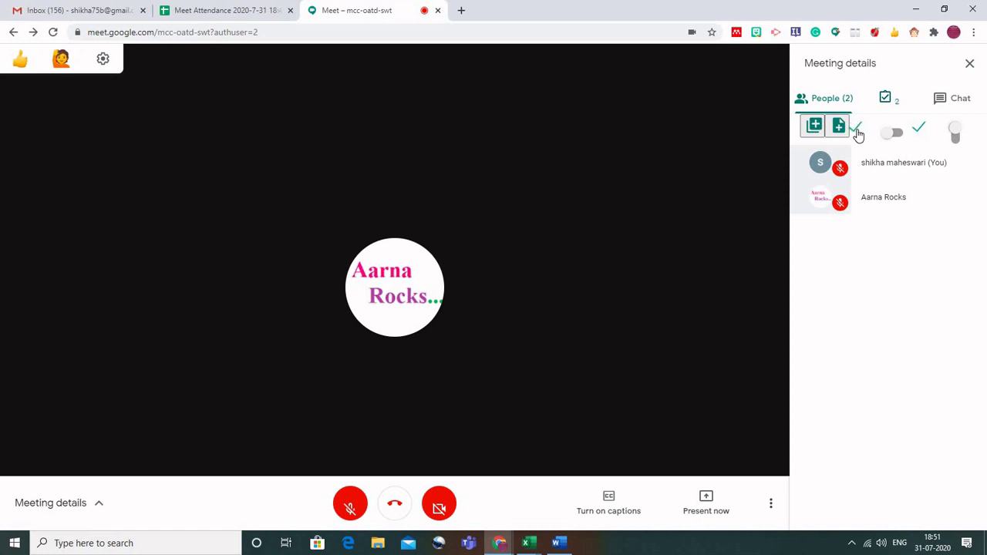
click(198, 6)
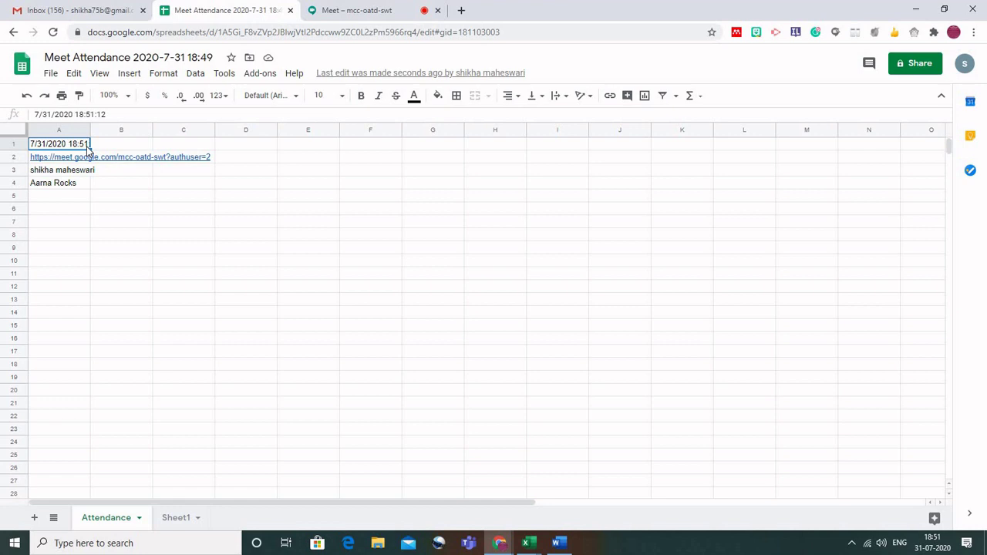
mouse_move(87, 166)
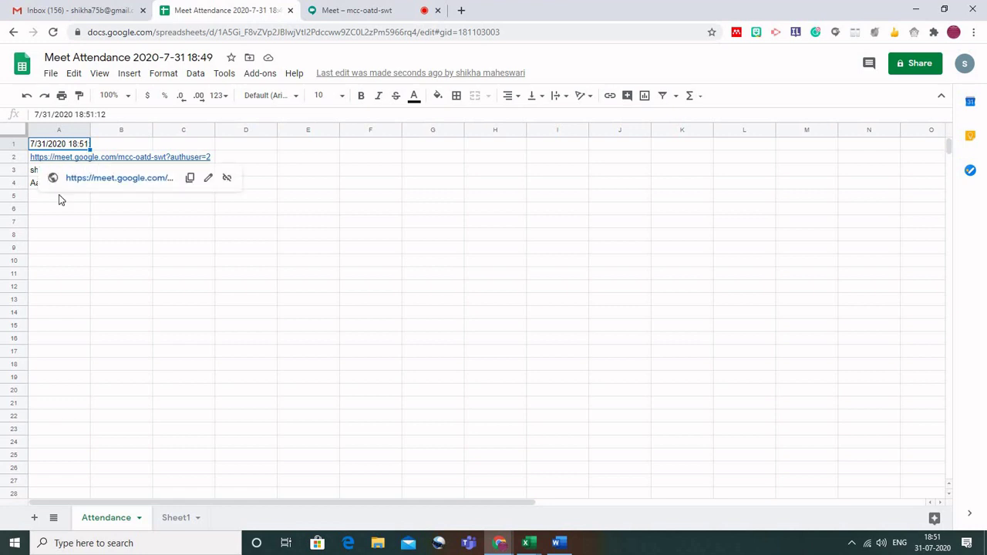
click(42, 210)
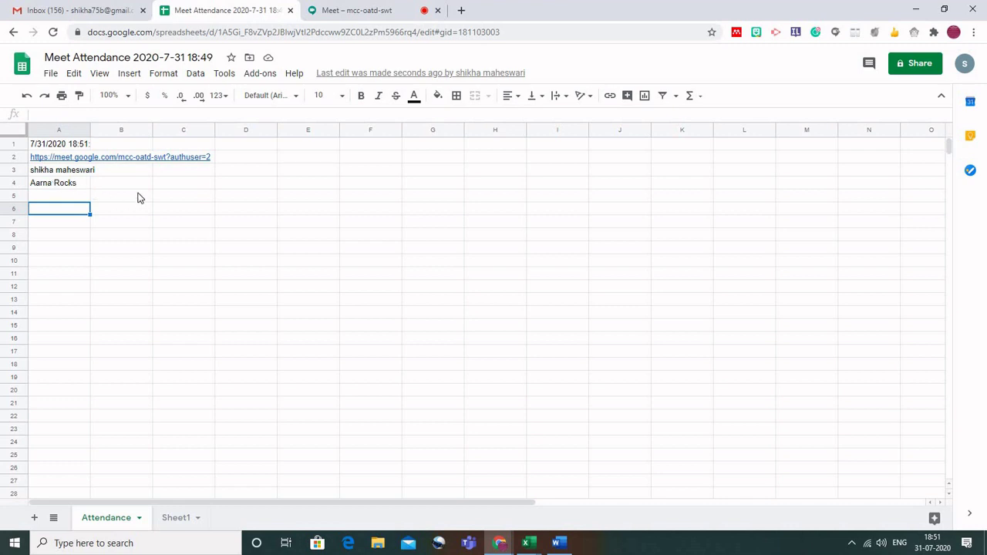
- Toggle attendance logging off and on in Meet, then check the new second column
click(357, 8)
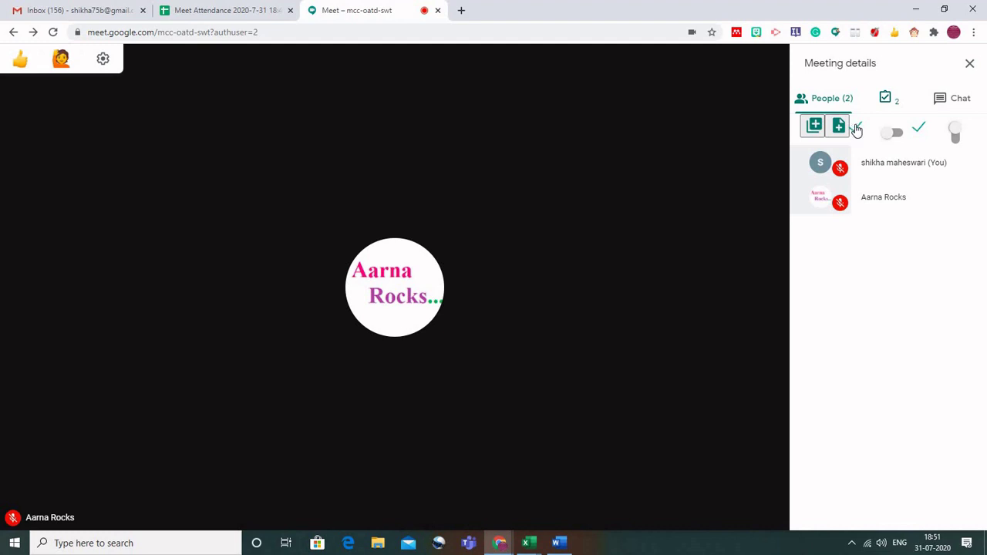
click(856, 130)
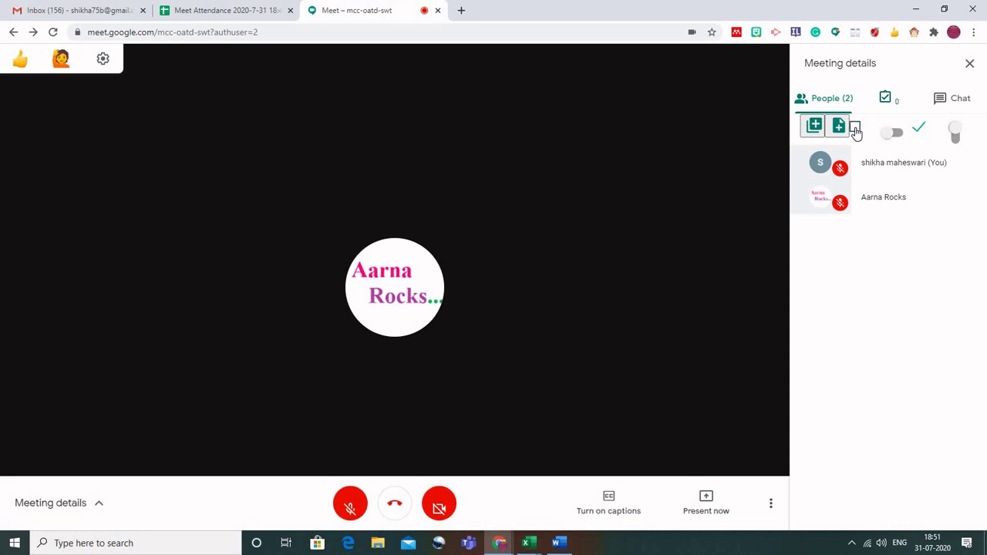
click(856, 131)
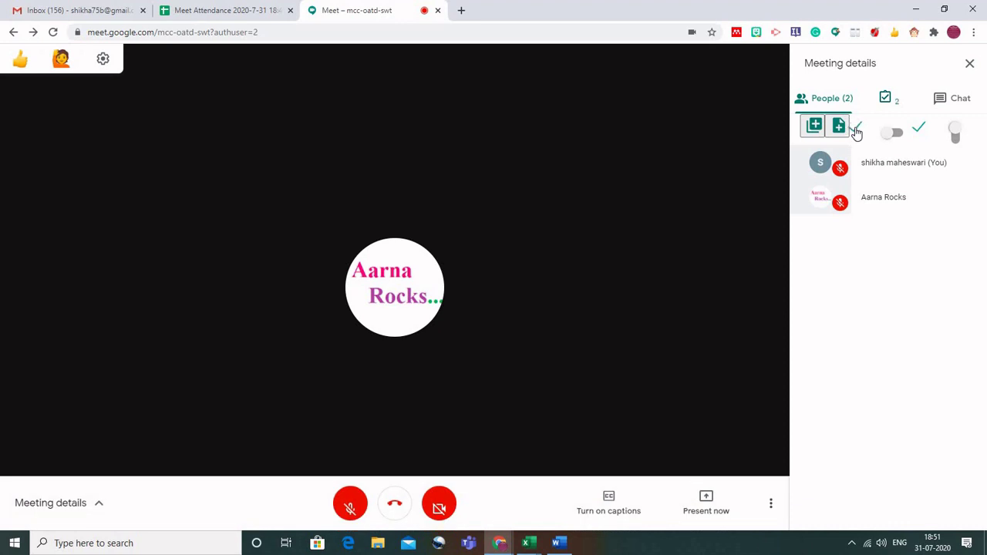
click(235, 10)
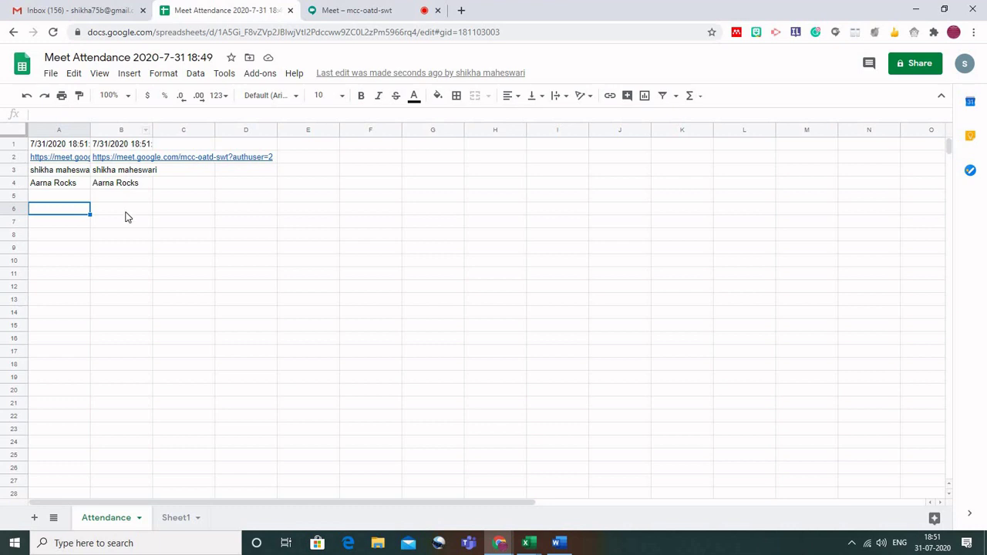
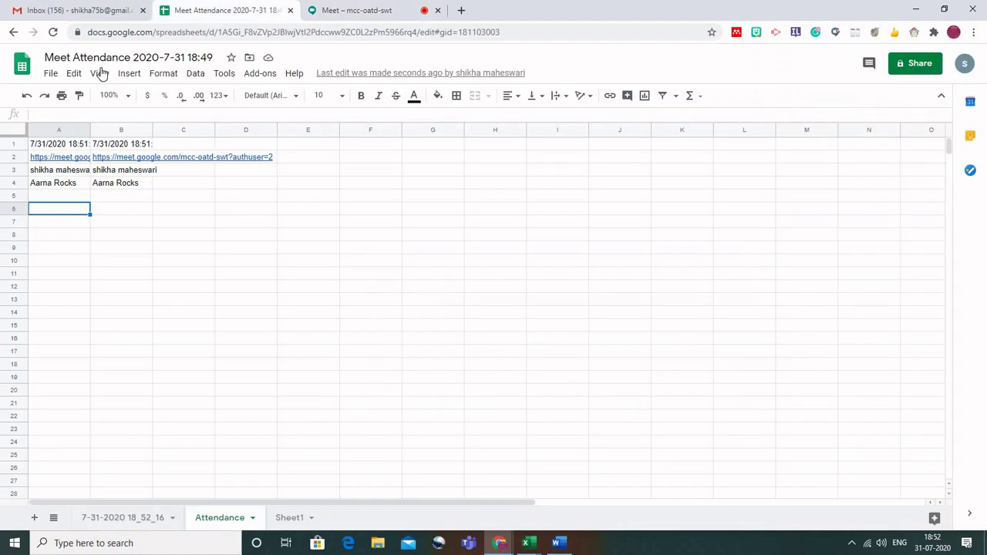
- Open sheet 7-31-2020 18_52_16 and record the call's participants into it from Meet
click(129, 520)
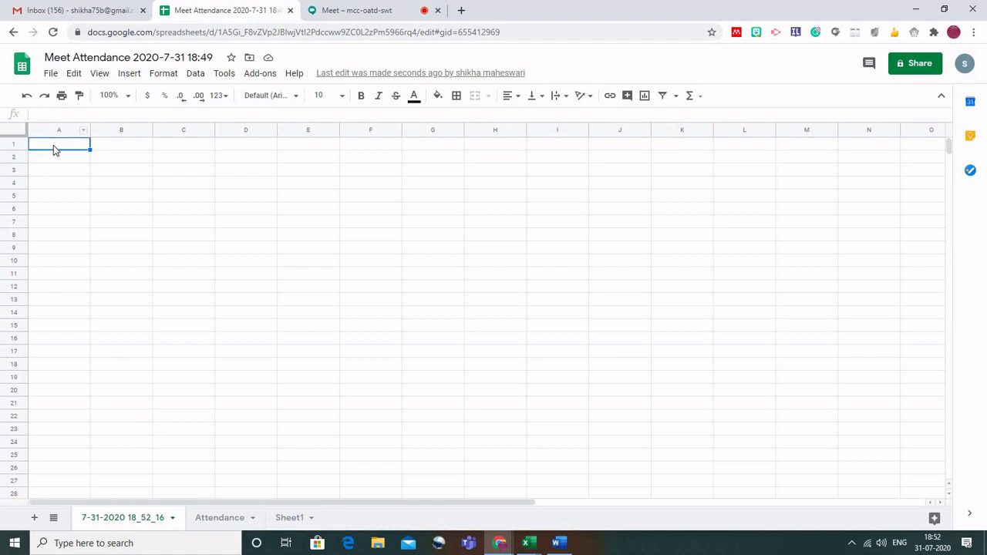
click(365, 5)
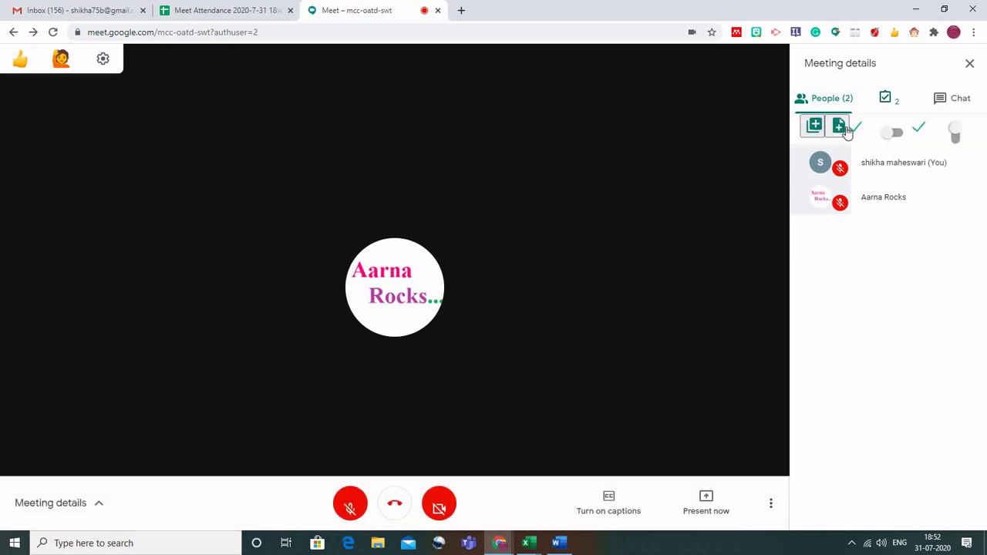
click(855, 129)
click(207, 4)
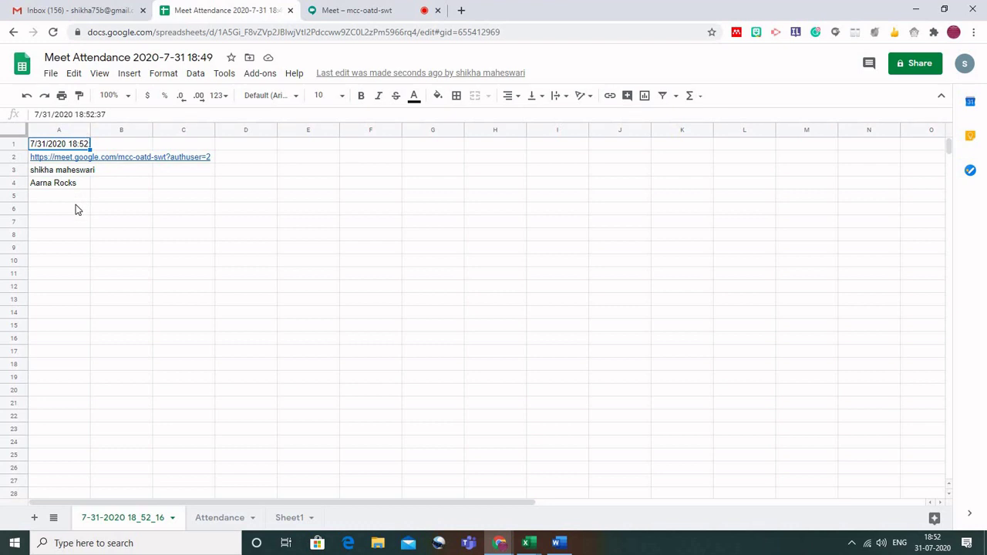
- Record a second timestamped attendance snapshot into the sheet and return to the call
click(351, 10)
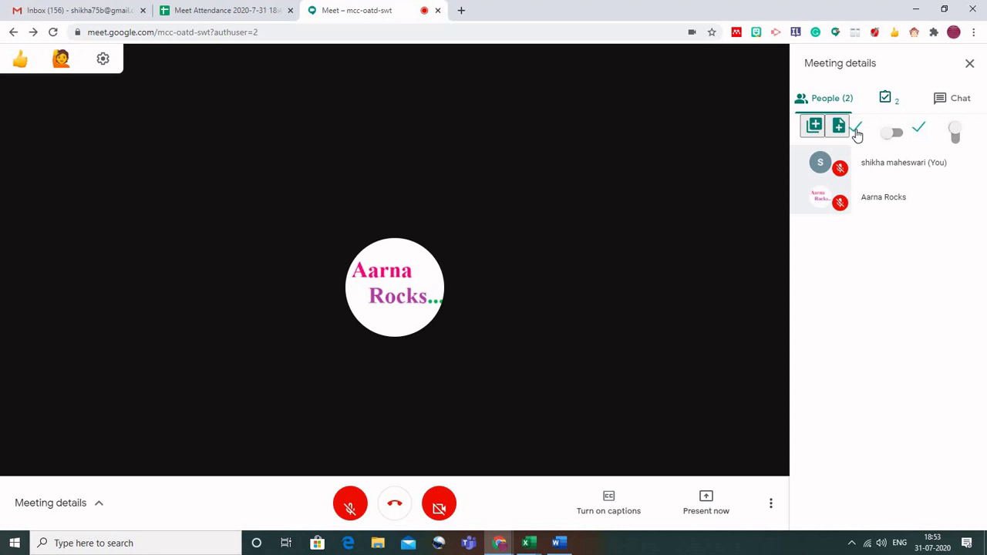
click(232, 10)
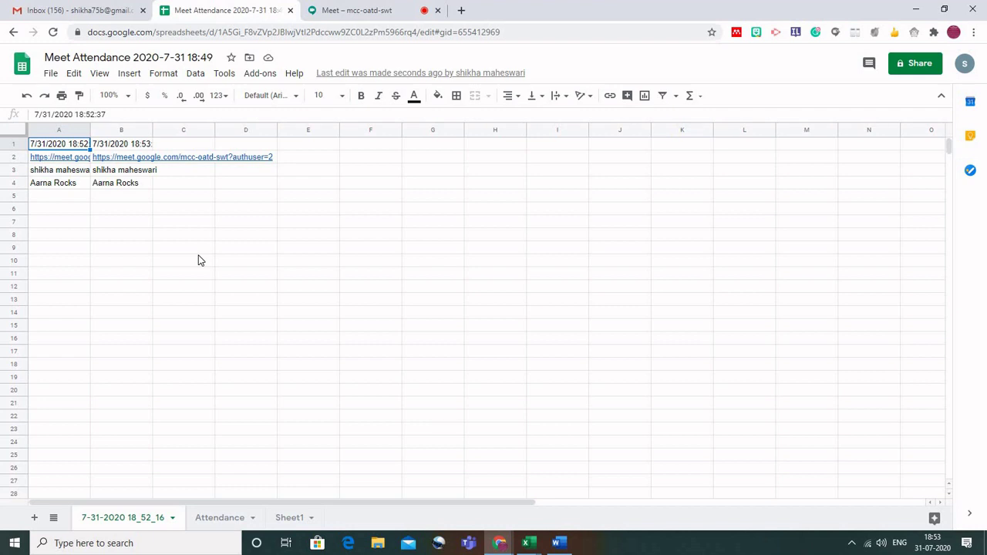
click(357, 8)
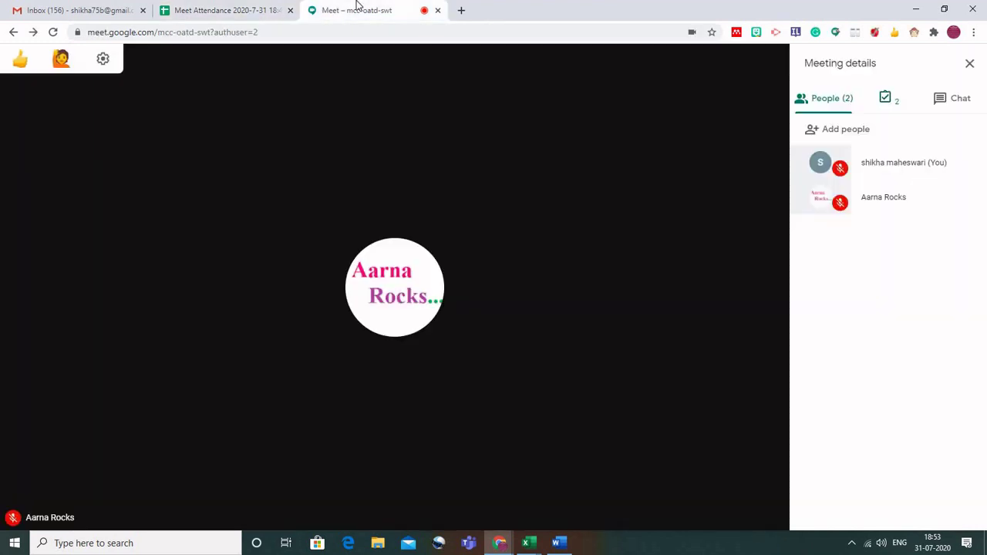
- Dismiss the mic-off hint and record attendance into a new Meet Attendance 2020-8-5 16:30 spreadsheet
mouse_move(324, 82)
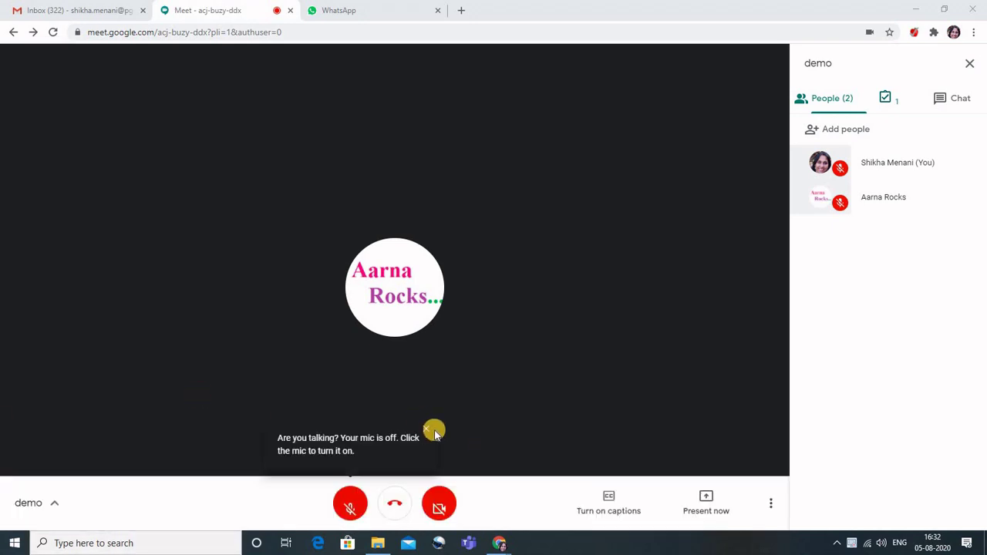
click(426, 430)
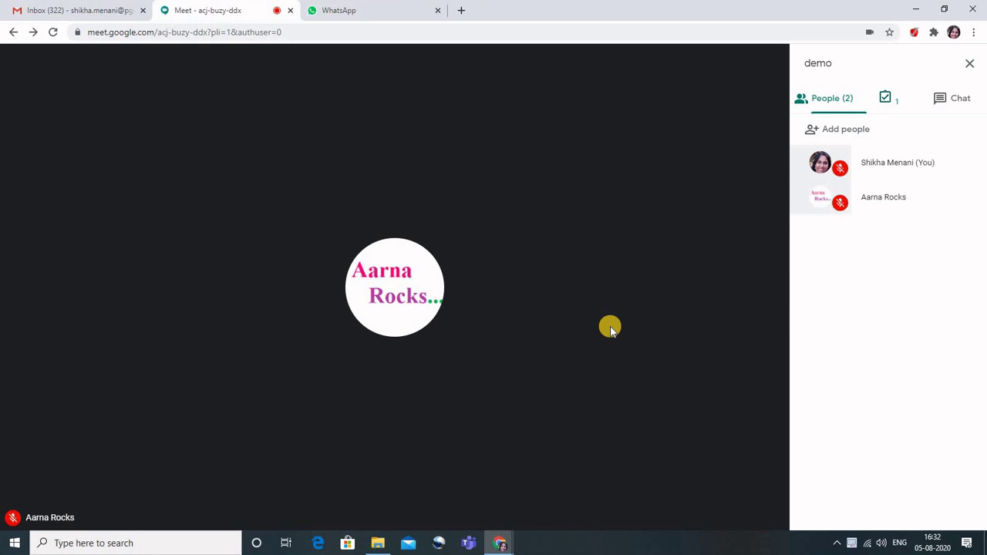
click(885, 101)
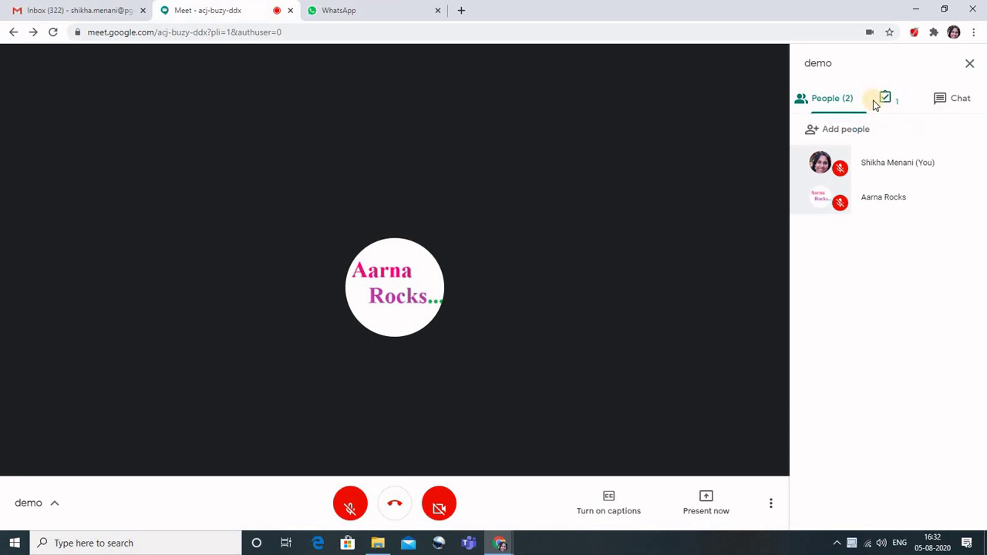
mouse_move(886, 98)
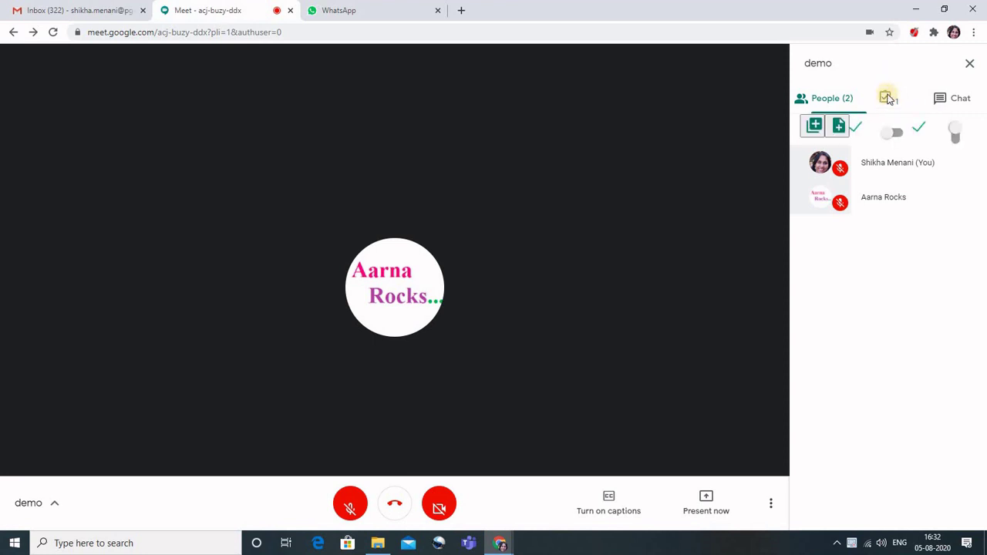
click(886, 98)
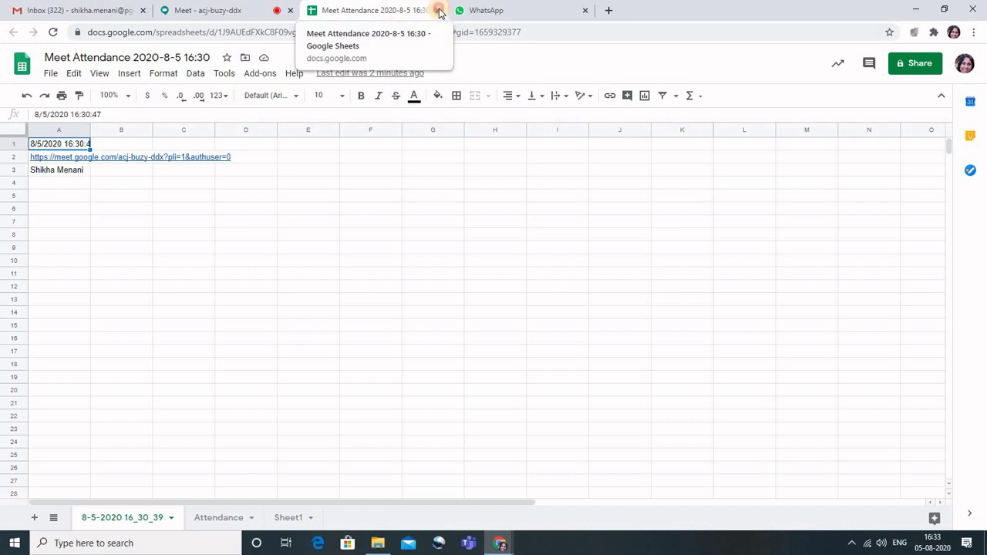
- Close the old attendance spreadsheet and start a new Meet Attendance 2020-8-5 16:33 spreadsheet from the extension
click(438, 11)
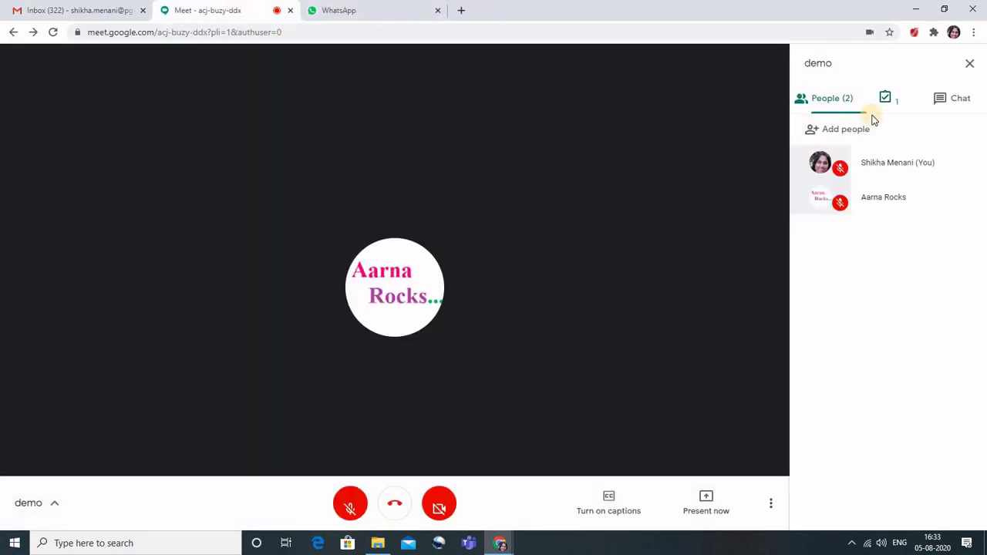
mouse_move(881, 109)
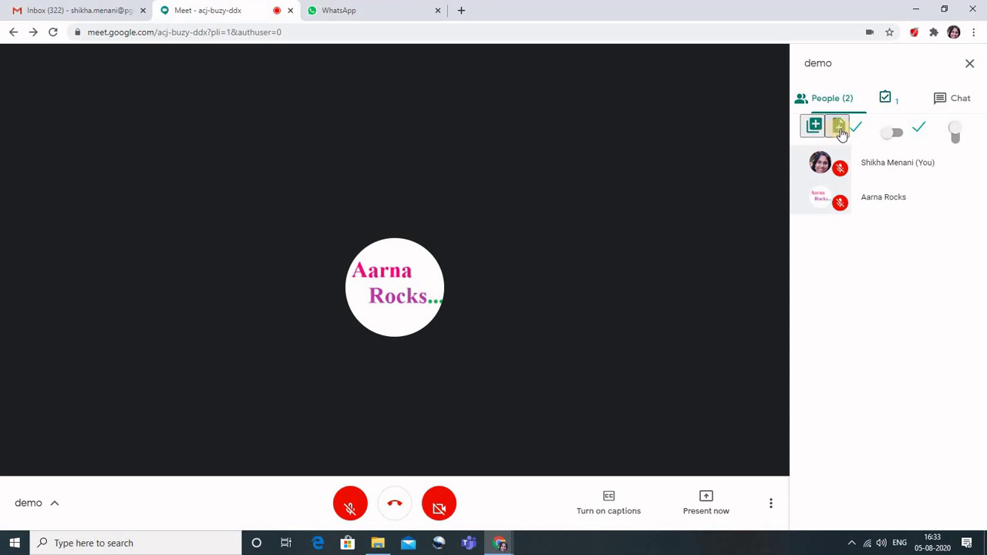
click(839, 128)
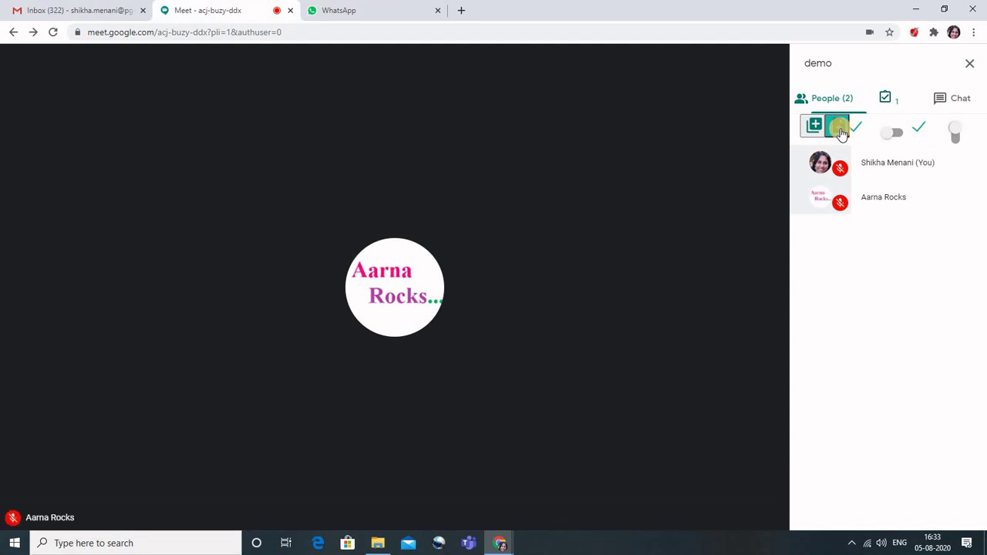
click(885, 99)
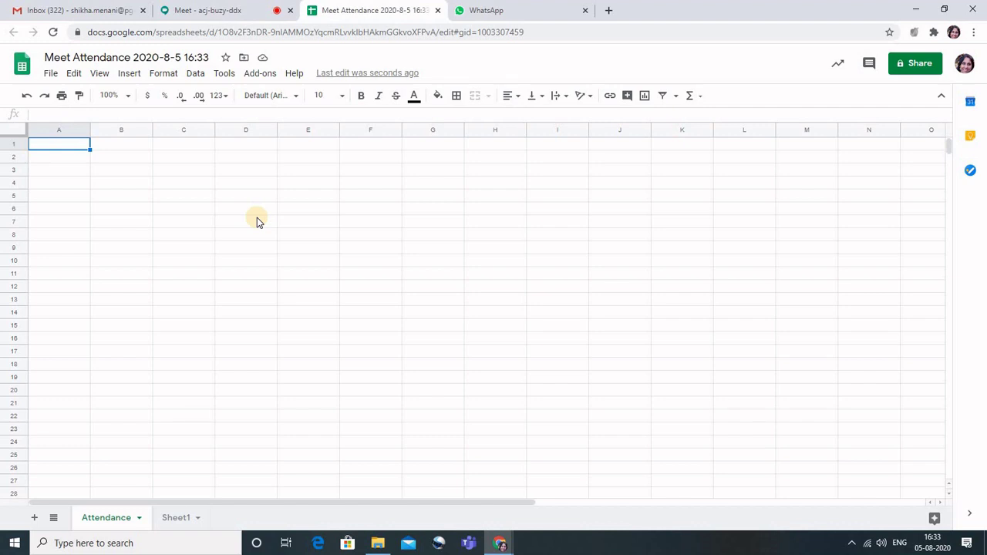
- Replace the new spreadsheet's title with 'Lecture 3'
click(160, 57)
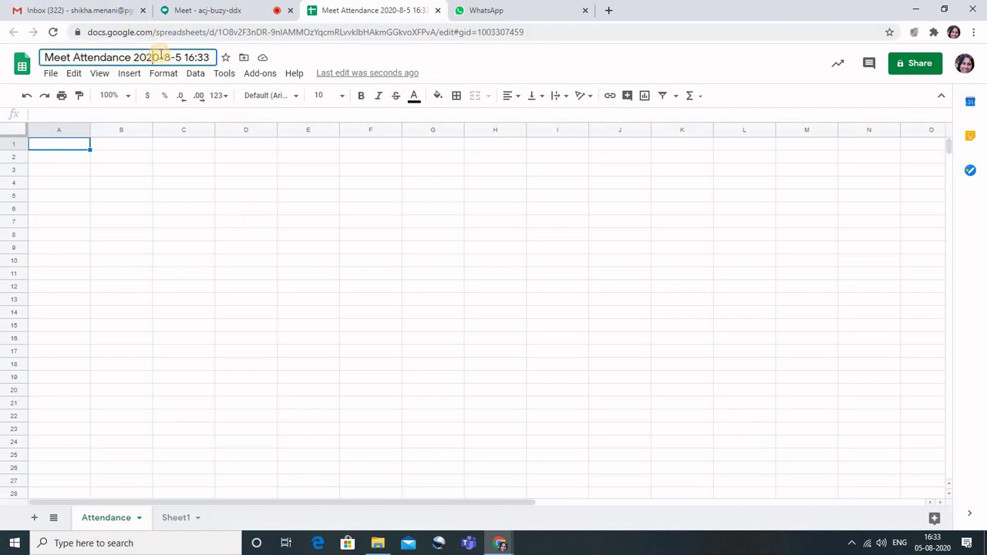
drag(44, 57, 208, 46)
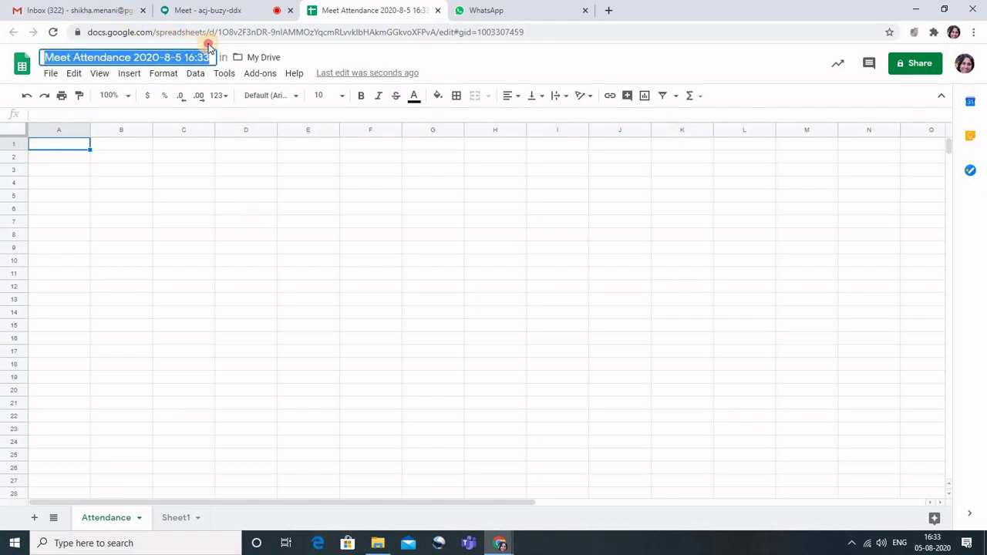
text(Lecture 3)
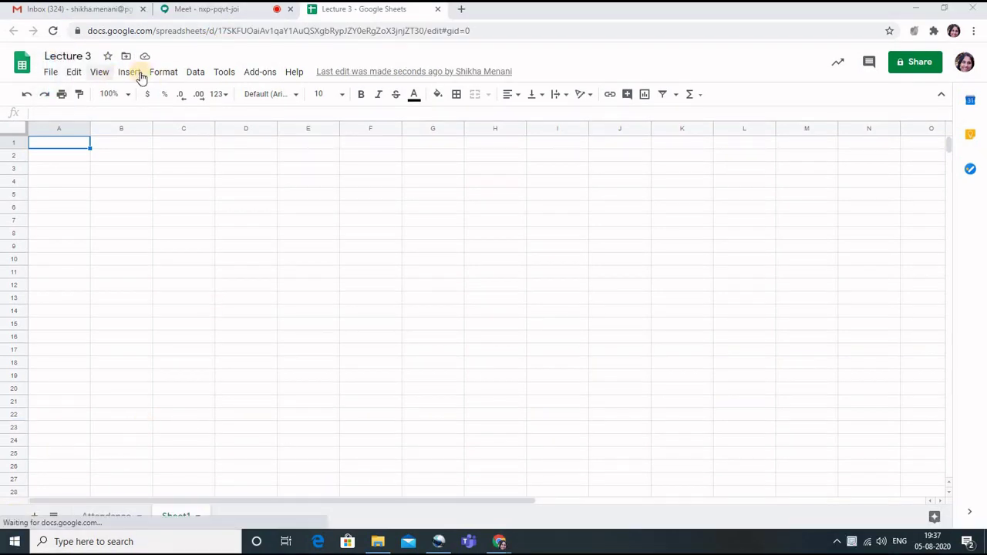
- Switch off the attendance extension's checked option in the Meet call
click(233, 9)
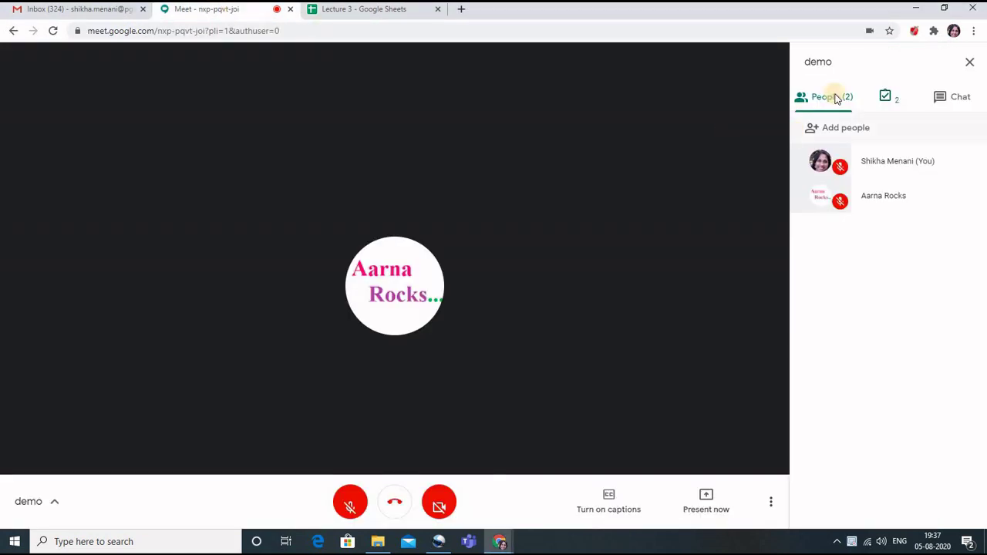
mouse_move(887, 95)
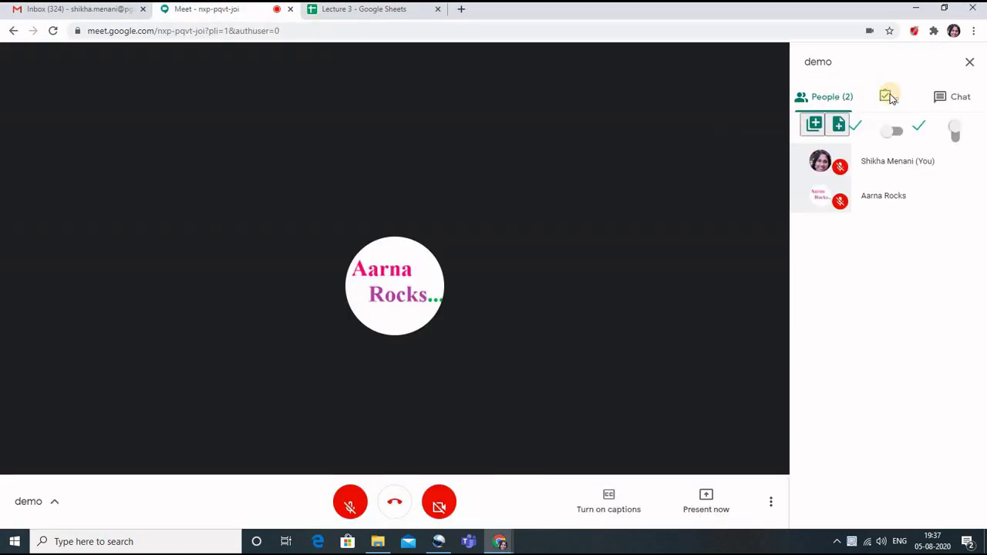
click(857, 127)
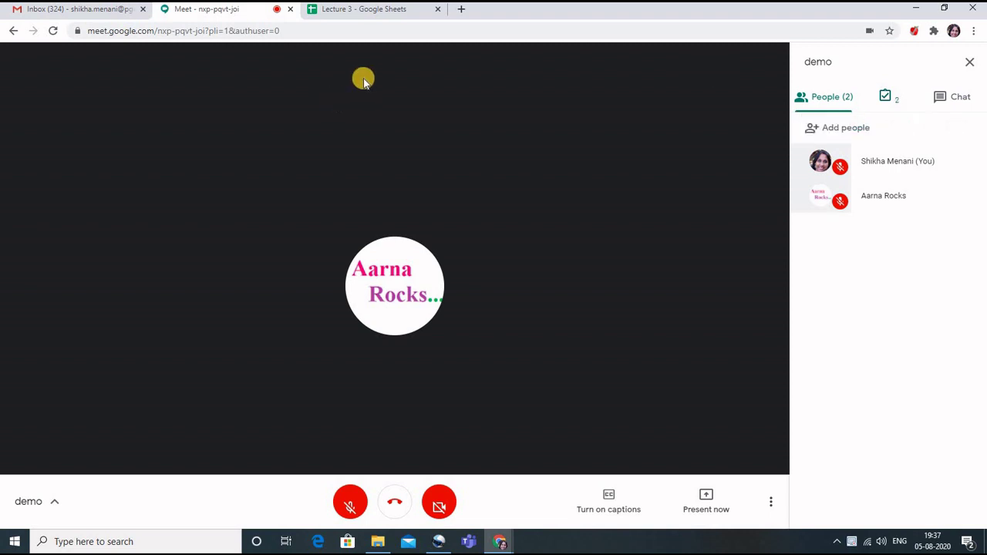
- Verify Lecture 3's Attendance sheet shows the 19:37:51 timestamp, link and both participants
click(367, 10)
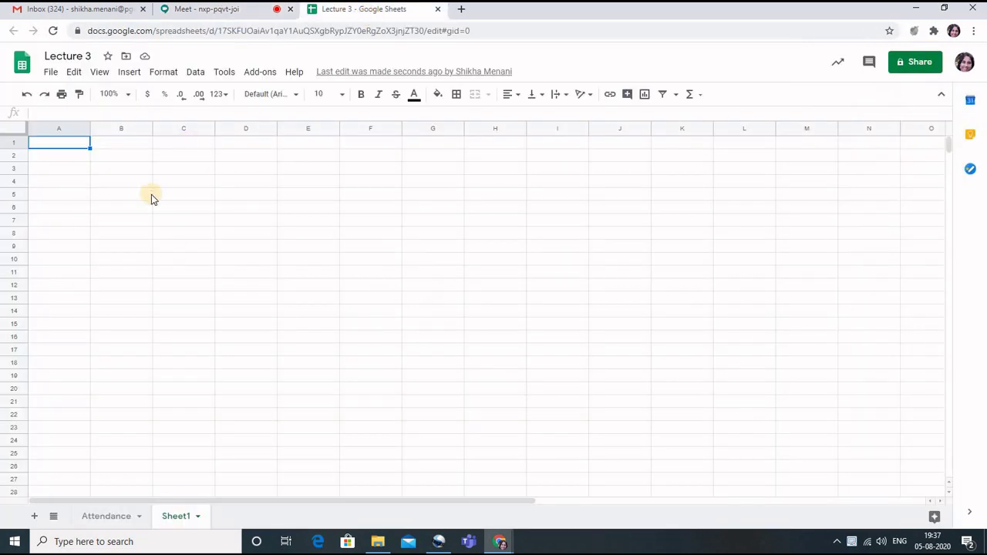
click(112, 517)
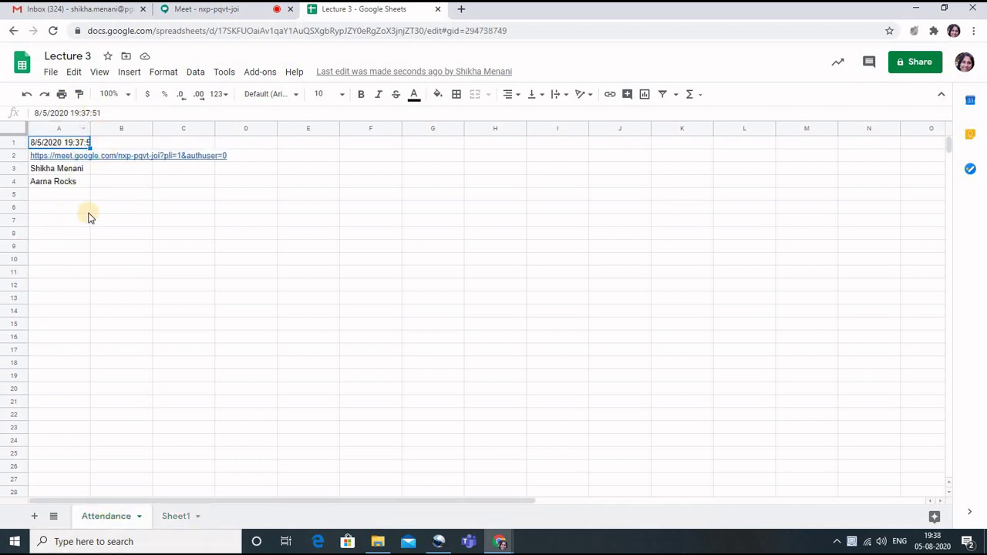
click(220, 17)
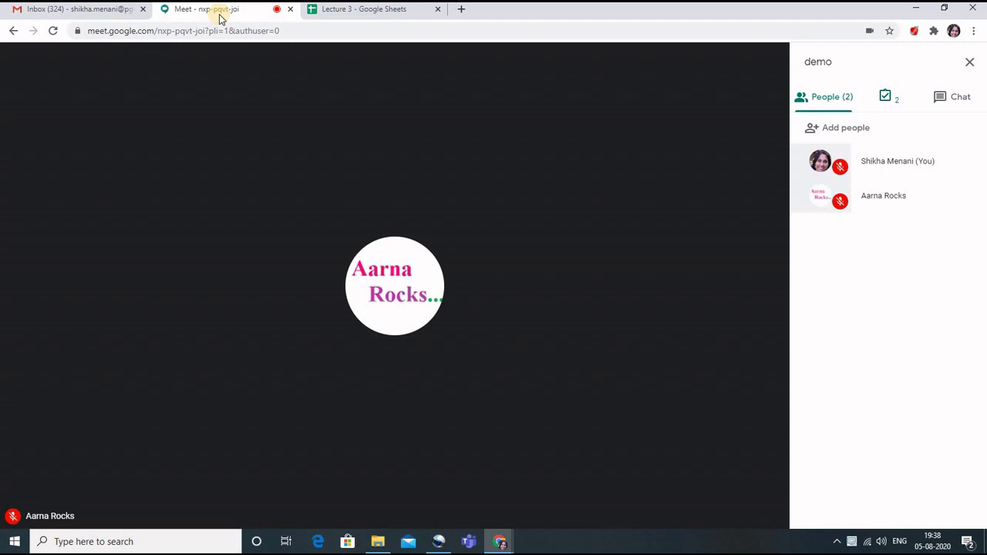
- Close Lecture 3, reopen it from Gmail via the Sheets app to verify it, then close it again
click(437, 9)
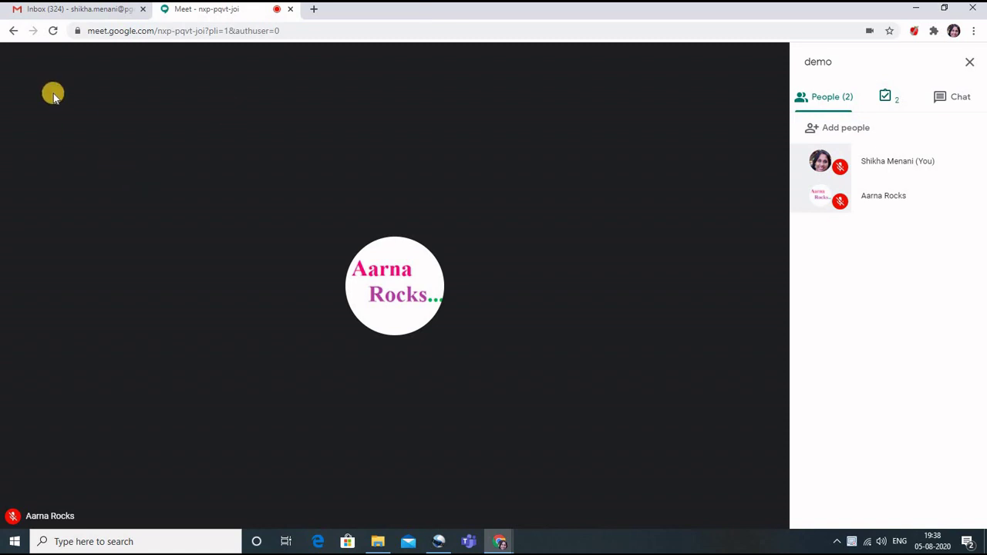
click(86, 9)
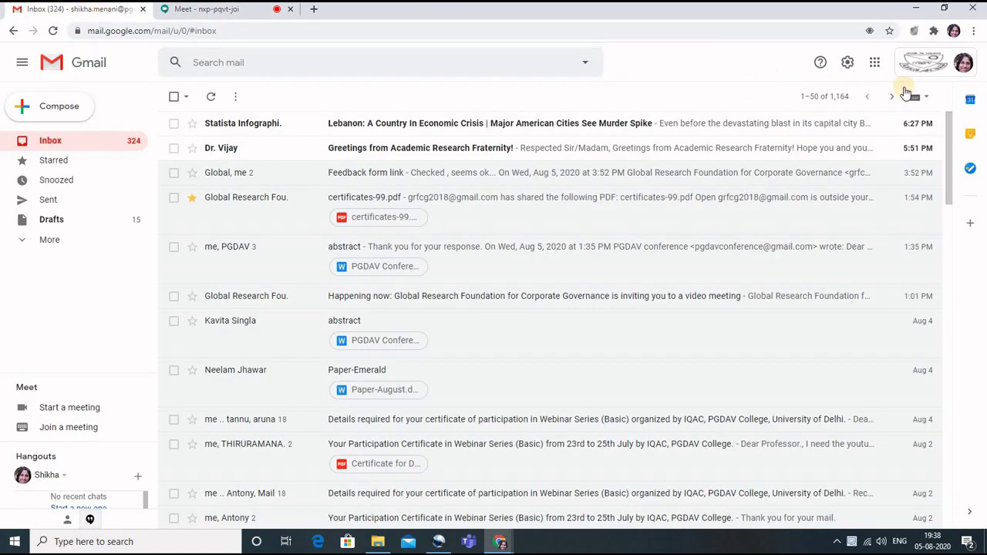
click(874, 62)
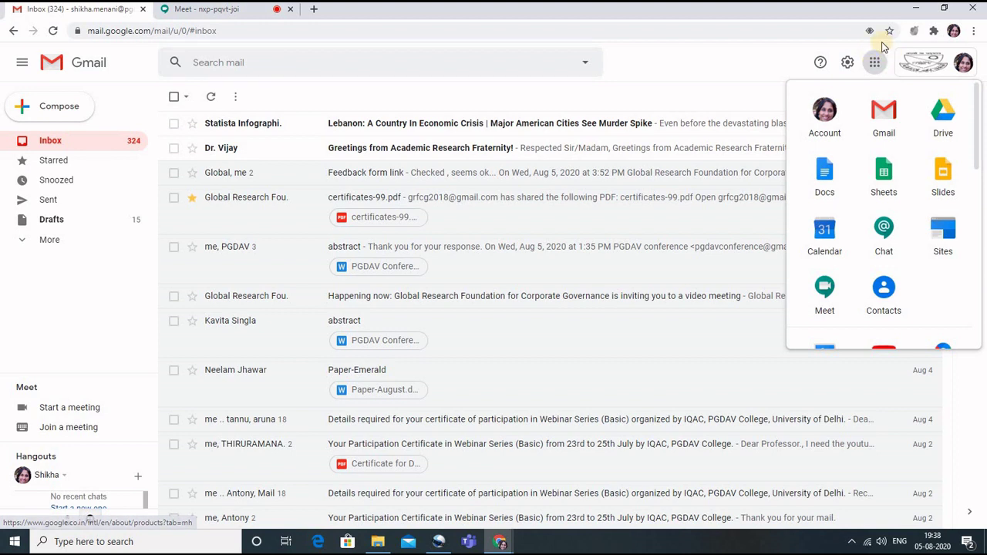
click(885, 177)
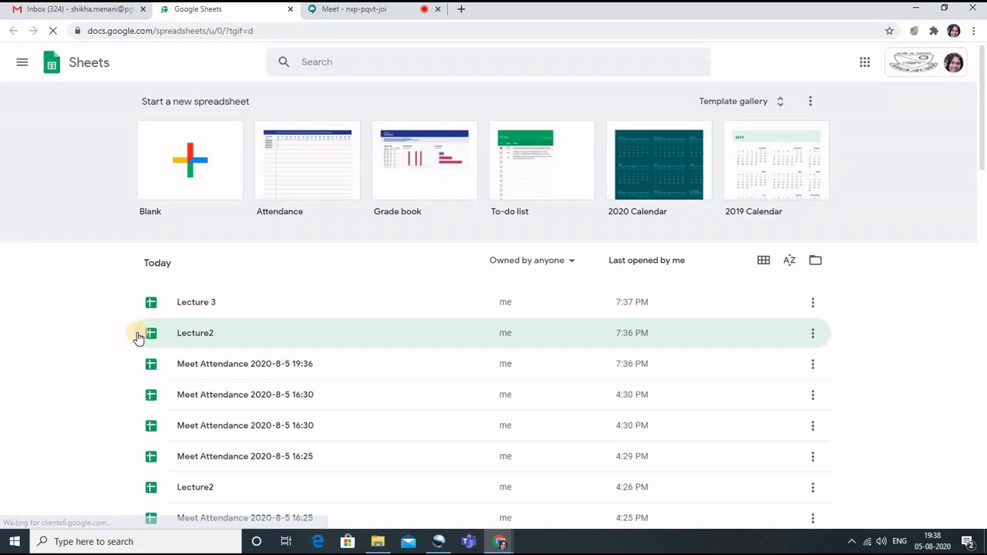
click(203, 305)
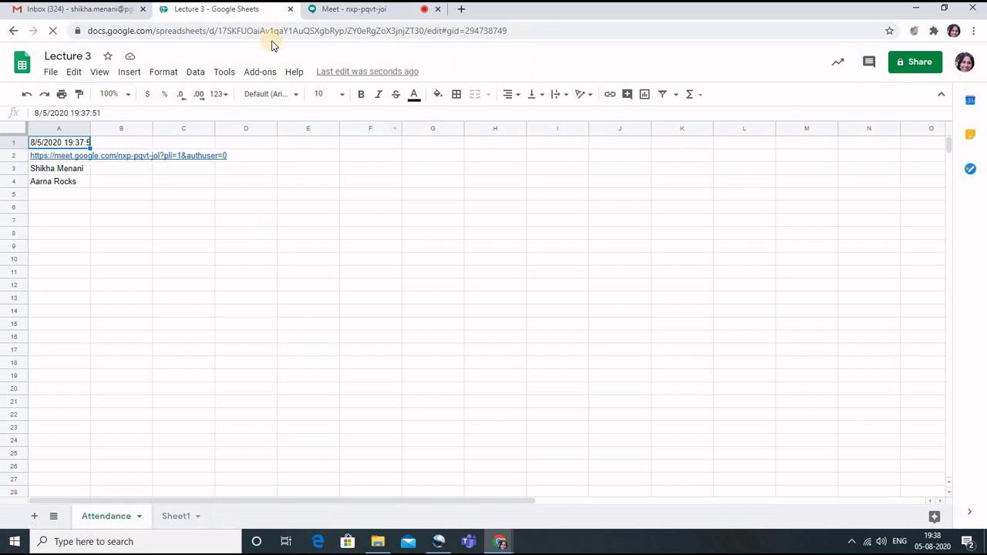
click(290, 10)
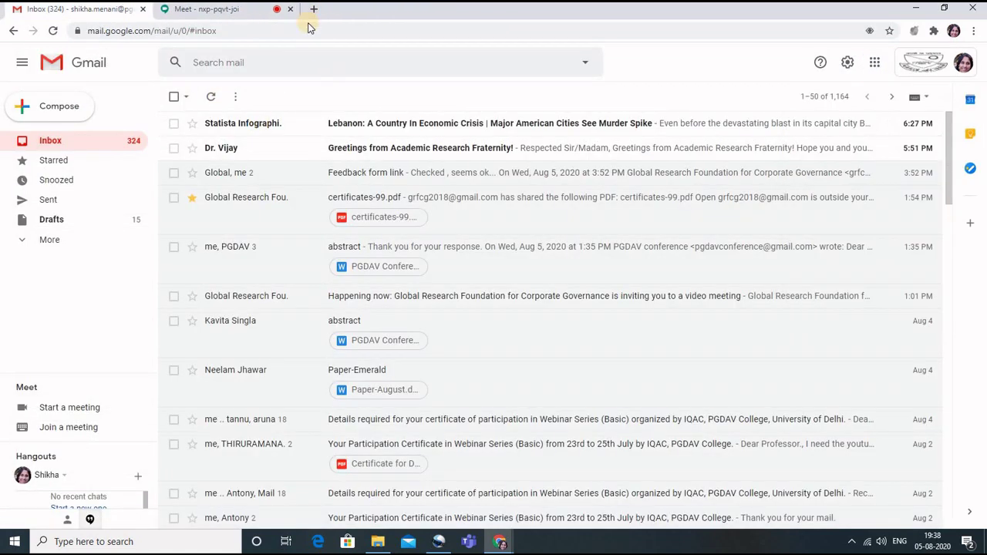
- Open Google Sheets home in a new tab, browse Lecture 3 and the Meet Attendance files, then rejoin the call
click(312, 10)
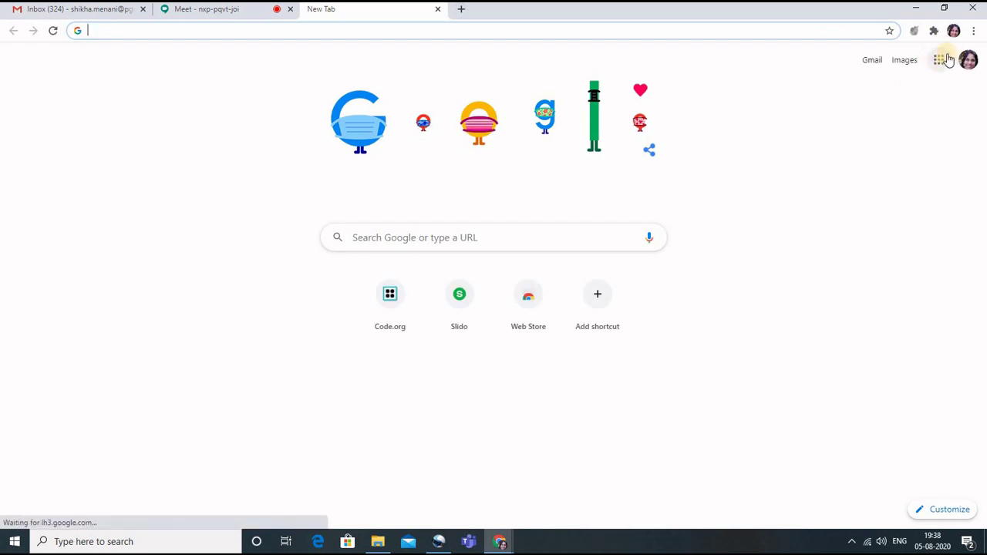
click(939, 62)
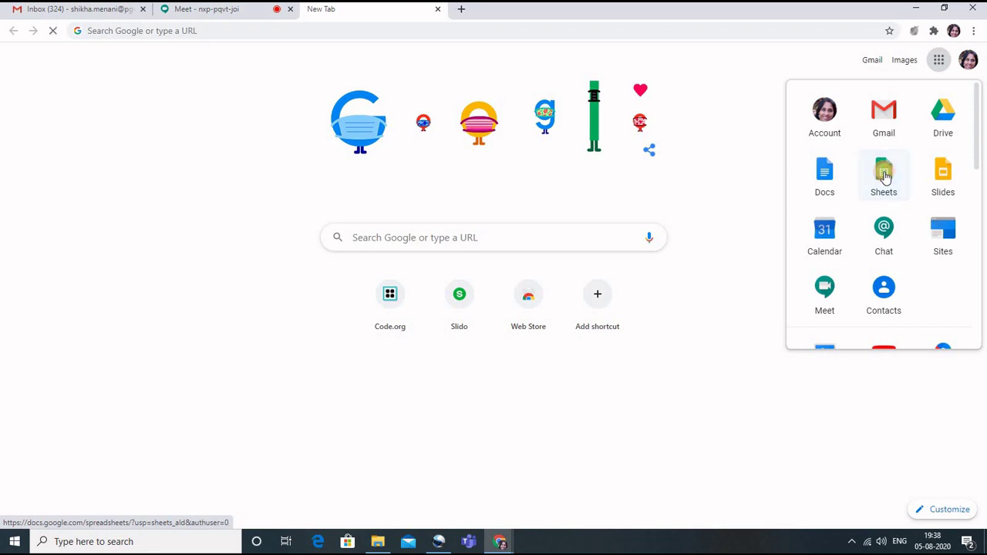
click(885, 176)
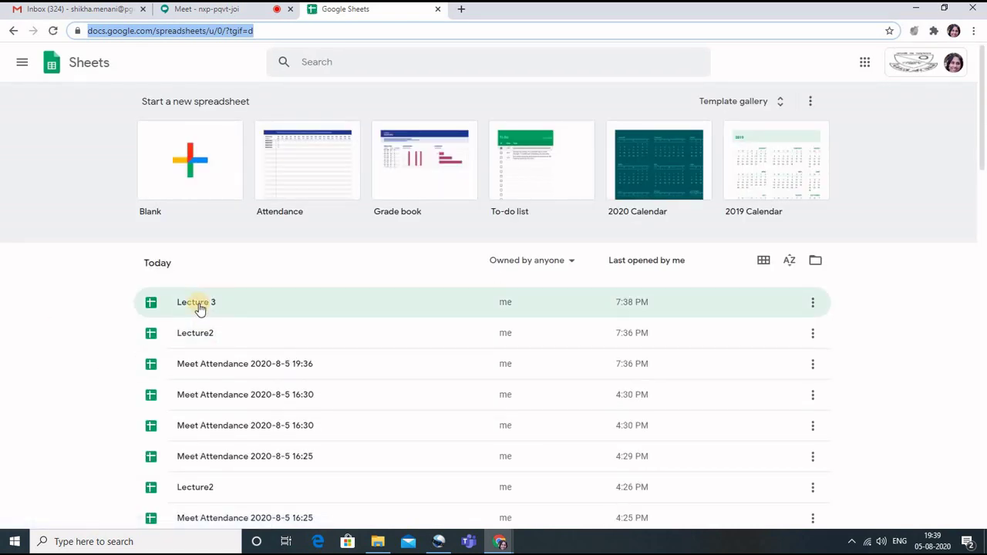
click(199, 306)
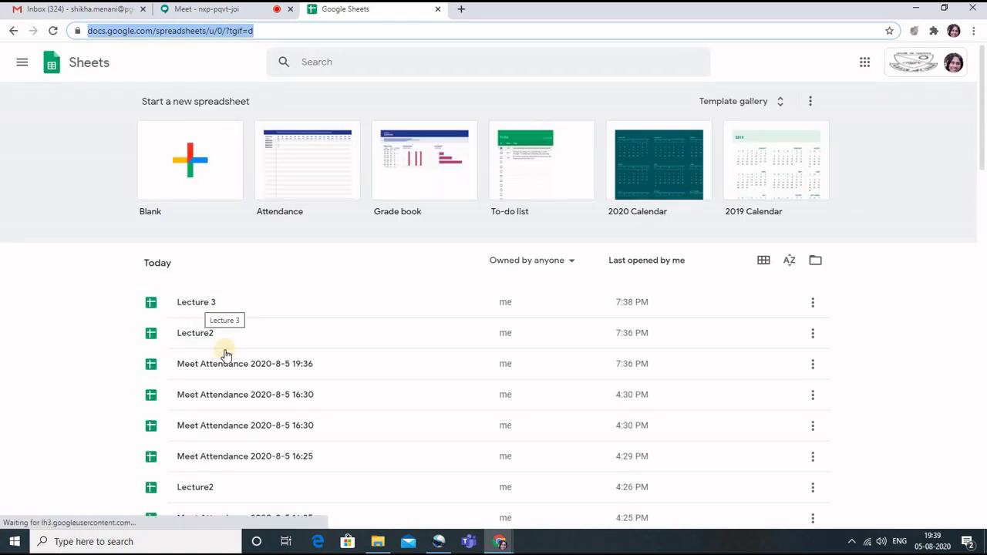
scroll(321, 411, down, 5)
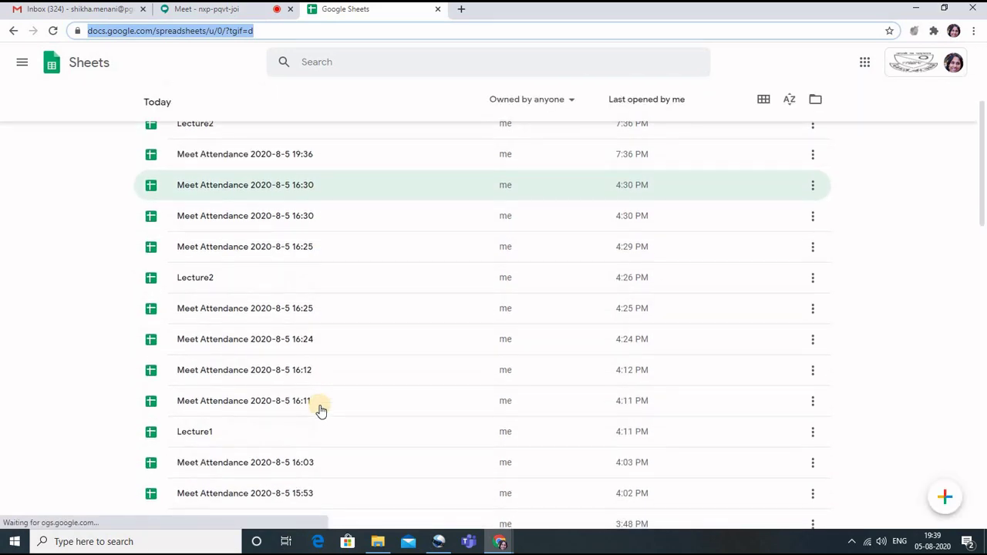
scroll(321, 411, down, 3)
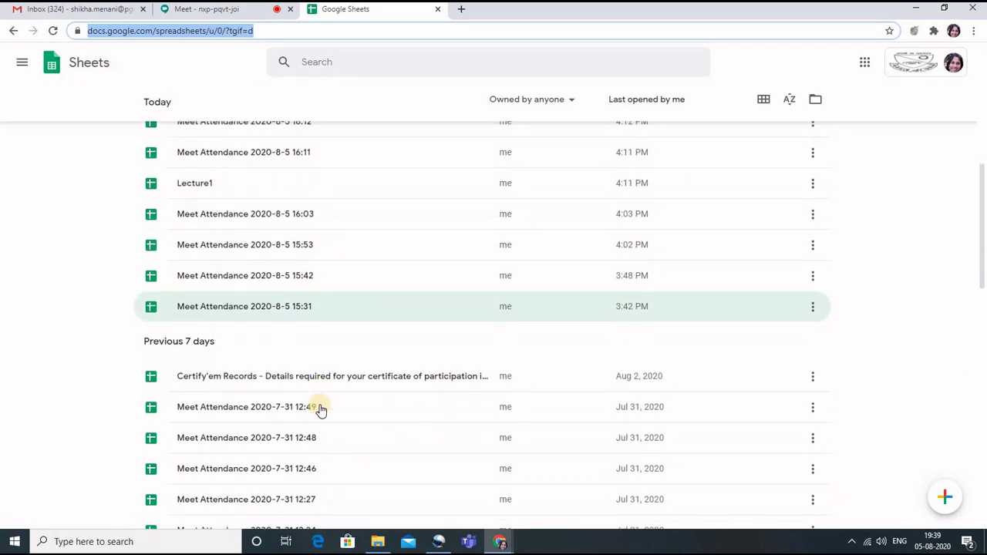
scroll(321, 411, down, 5)
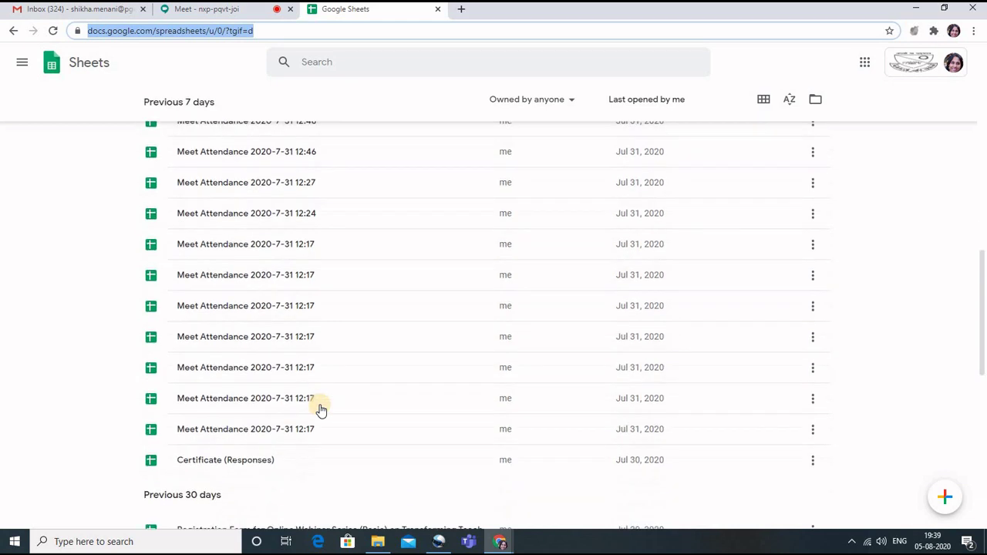
scroll(321, 411, up, 2)
scroll(321, 411, up, 10)
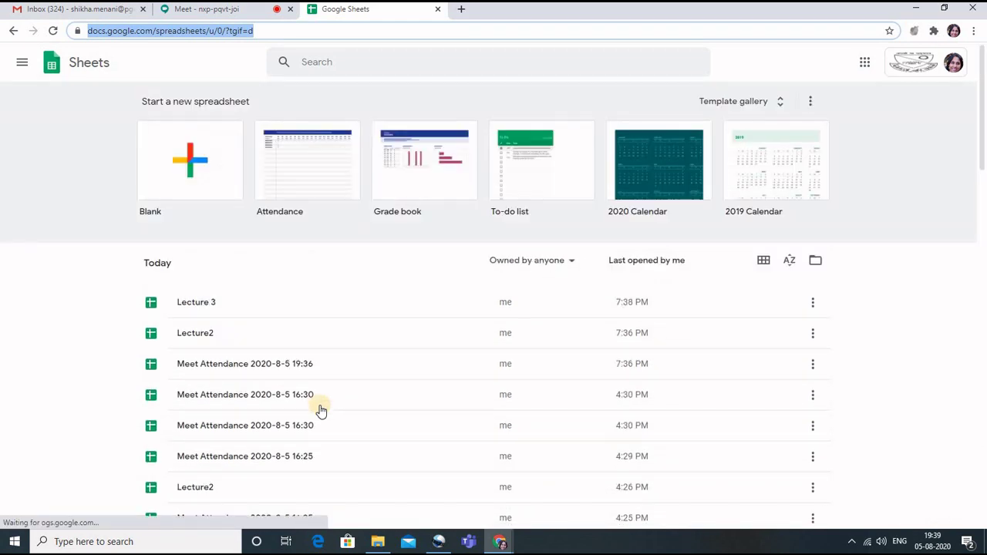
click(247, 10)
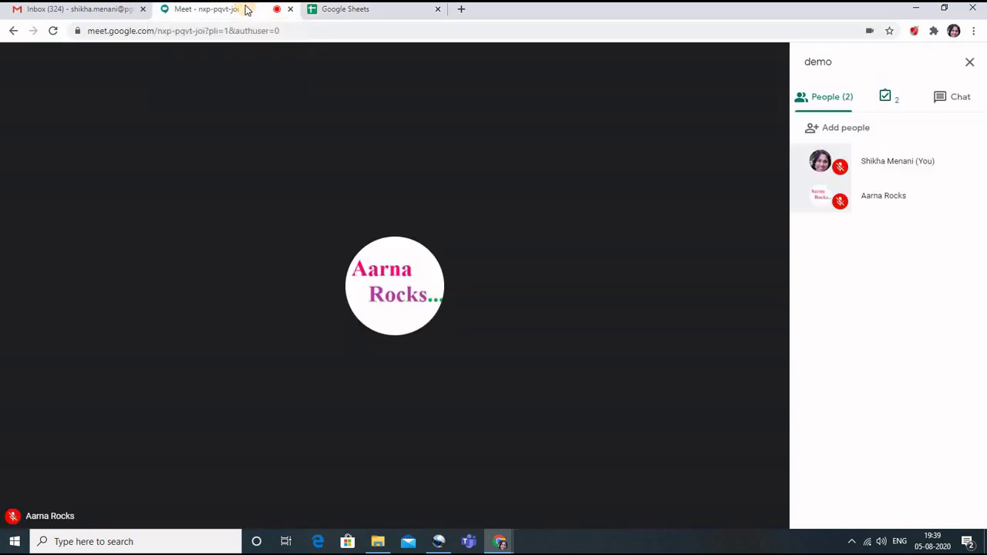